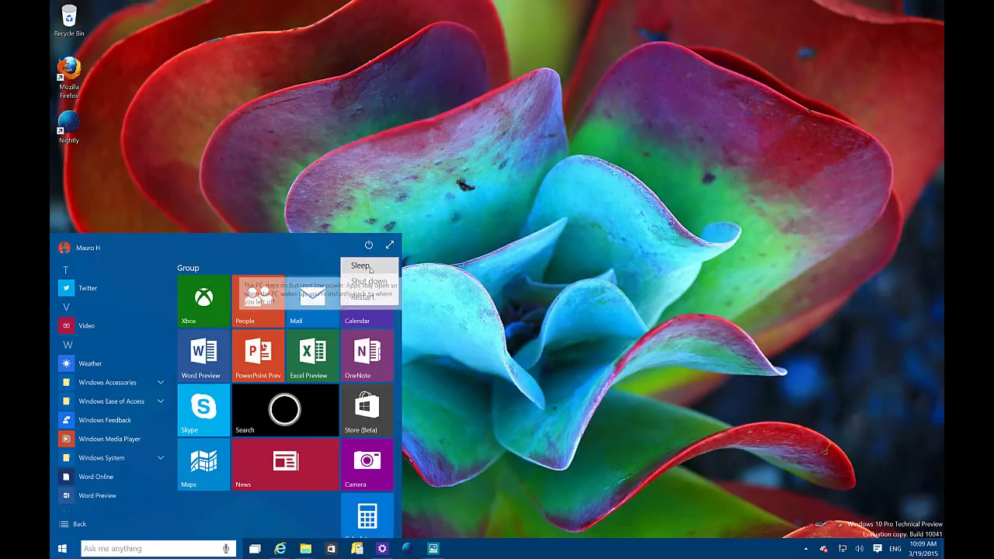
Close the Start menu, bring up the second open Documents folder window and reposition it on the desktop
{"action": "left_click", "coordinate": [291, 247]}
{"action": "left_click", "coordinate": [644, 334]}
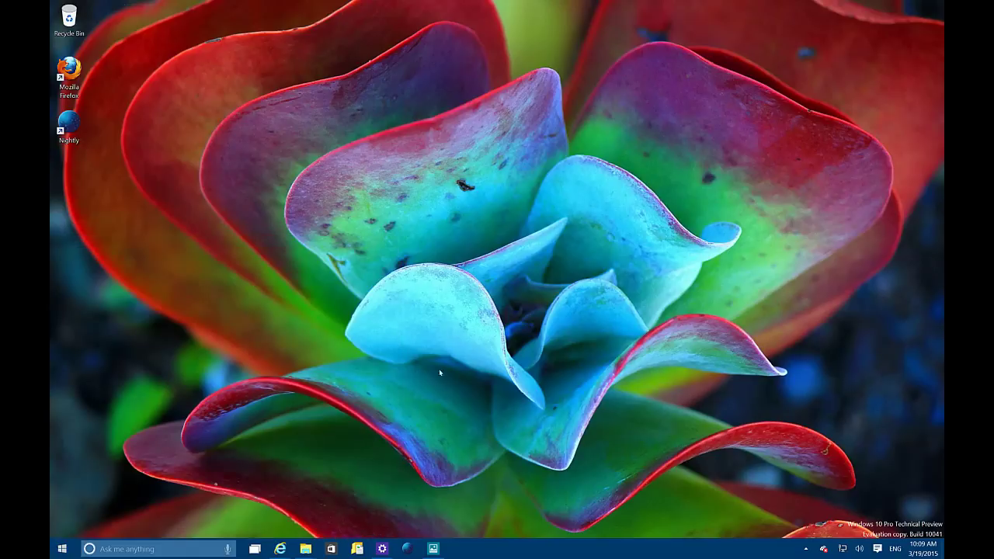
{"action": "mouse_move", "coordinate": [306, 548]}
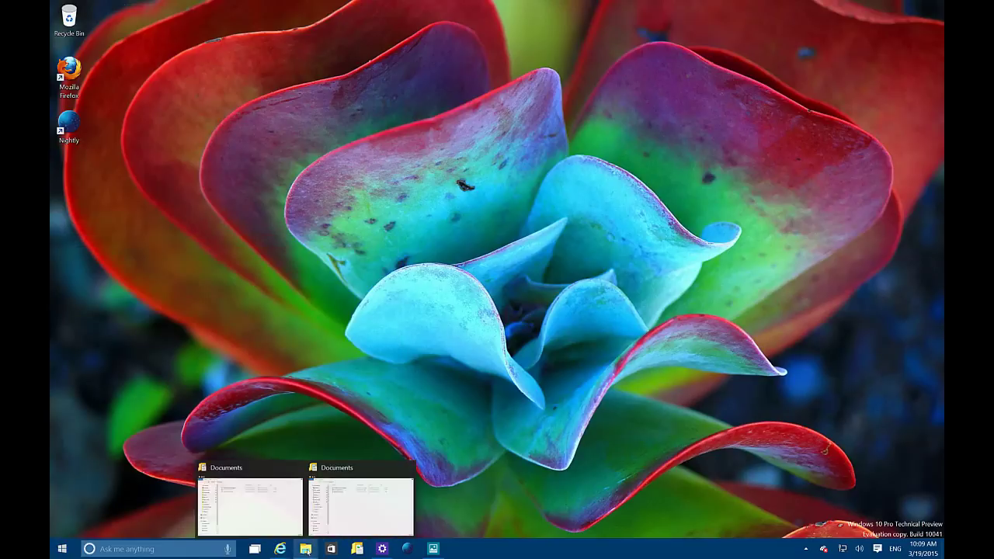
{"action": "left_click", "coordinate": [375, 485]}
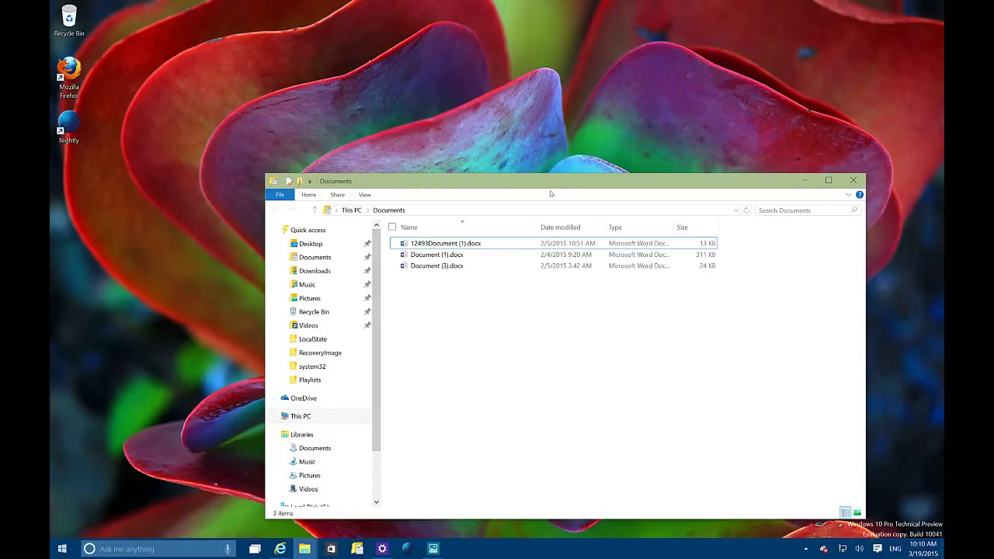
{"action": "left_click_drag", "start_coordinate": [549, 186], "coordinate": [475, 142]}
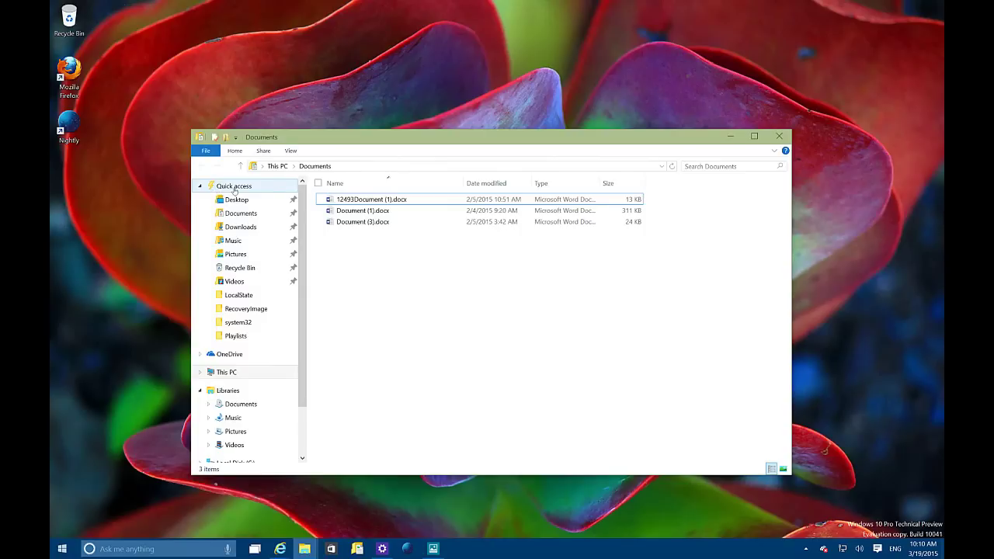
View the Quick access and This PC locations in File Explorer, and minimize the window
{"action": "left_click", "coordinate": [214, 188]}
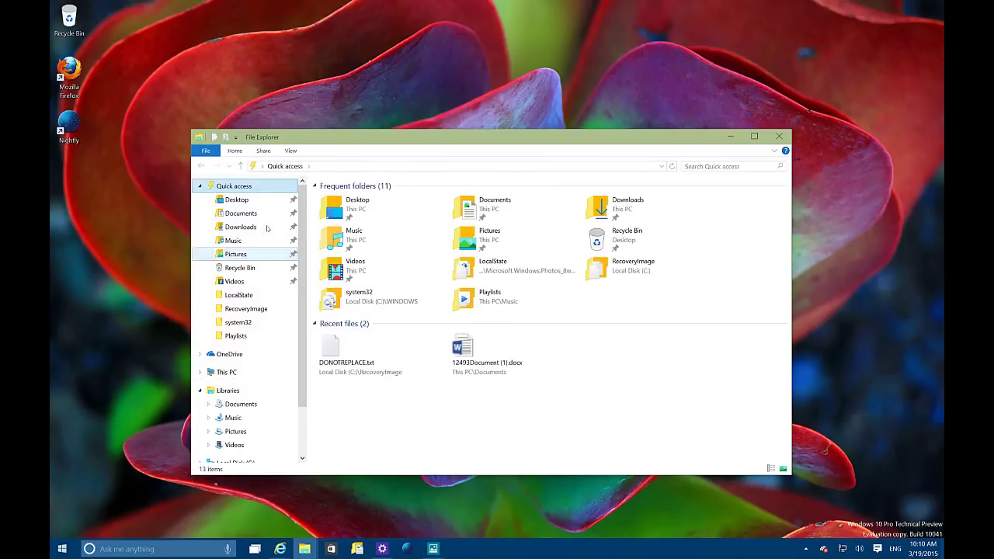
{"action": "left_click", "coordinate": [227, 373]}
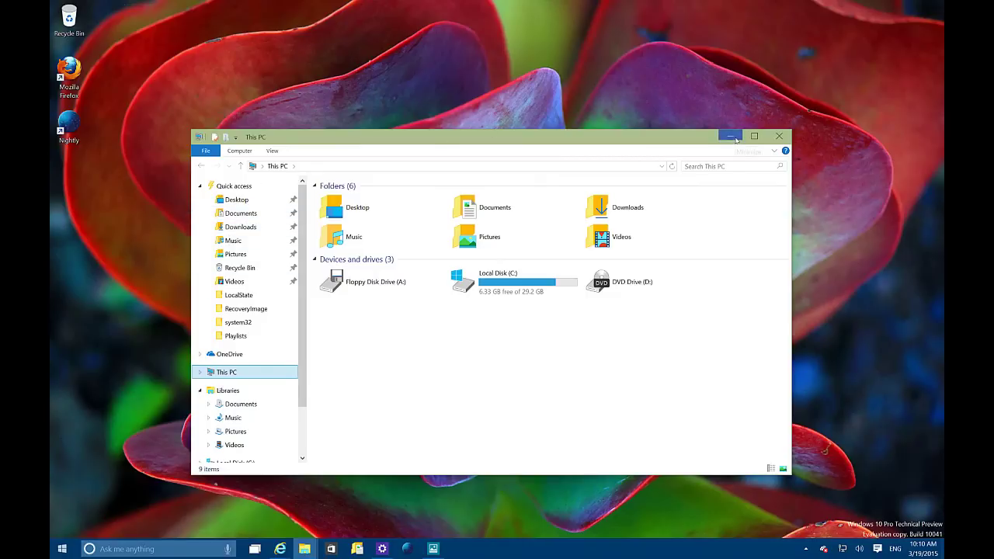
{"action": "left_click", "coordinate": [731, 136]}
Move the Recycle Bin icon out of its corner and place it below the Nightly shortcut on the desktop
{"action": "left_click_drag", "start_coordinate": [69, 19], "coordinate": [309, 126]}
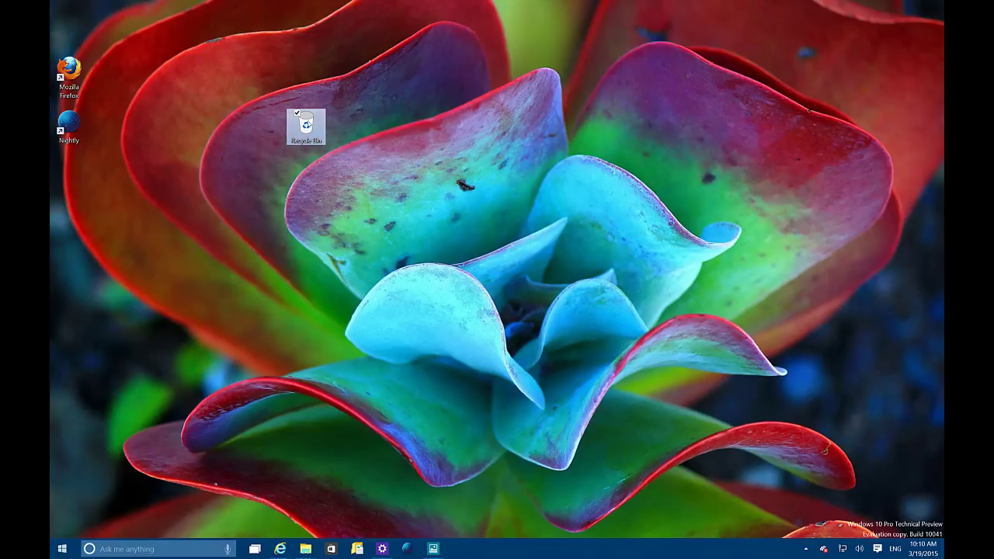
{"action": "left_click_drag", "start_coordinate": [304, 129], "coordinate": [80, 176]}
{"action": "left_click", "coordinate": [155, 159]}
Open the Network settings from the network connections flyout and reposition the Settings window
{"action": "left_click", "coordinate": [843, 550]}
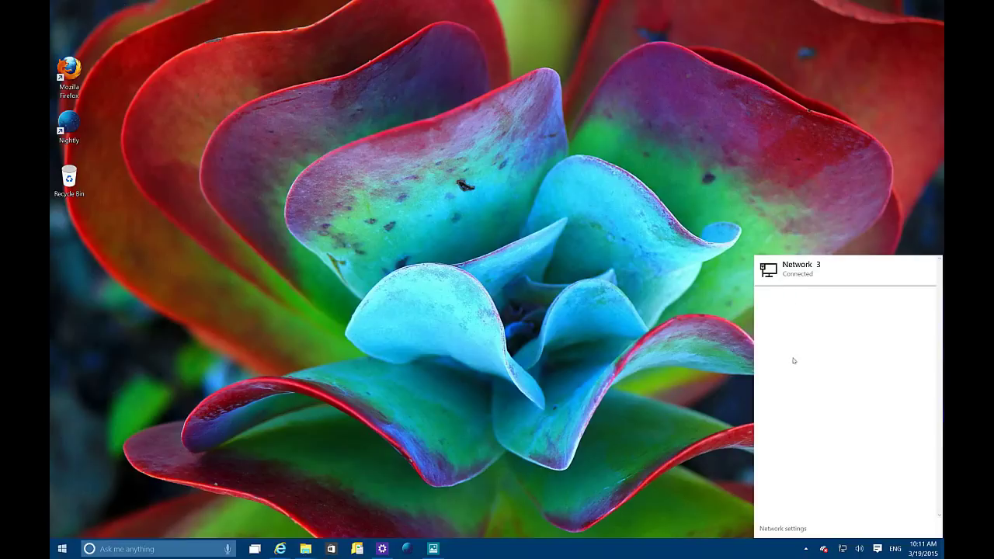
{"action": "left_click", "coordinate": [783, 529]}
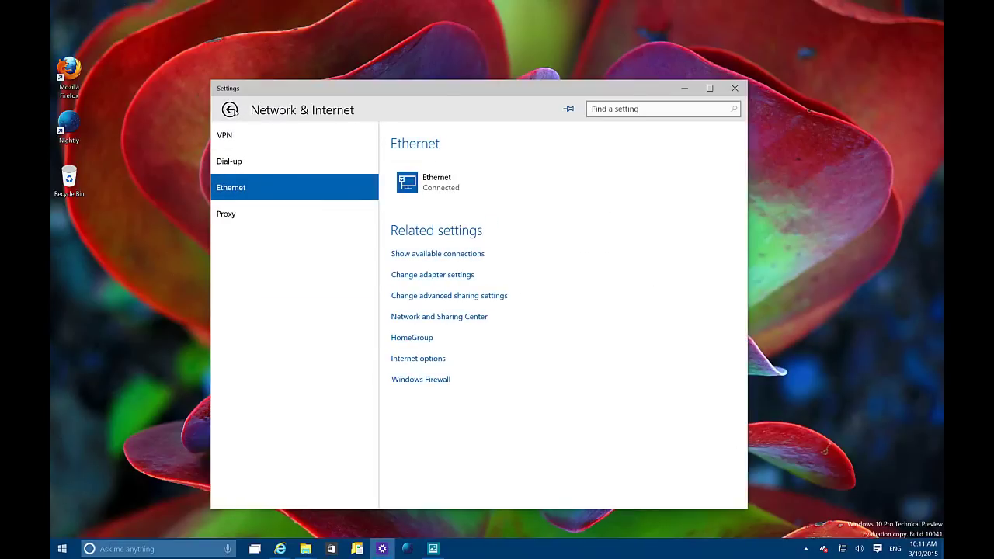
{"action": "left_click_drag", "start_coordinate": [421, 91], "coordinate": [437, 67]}
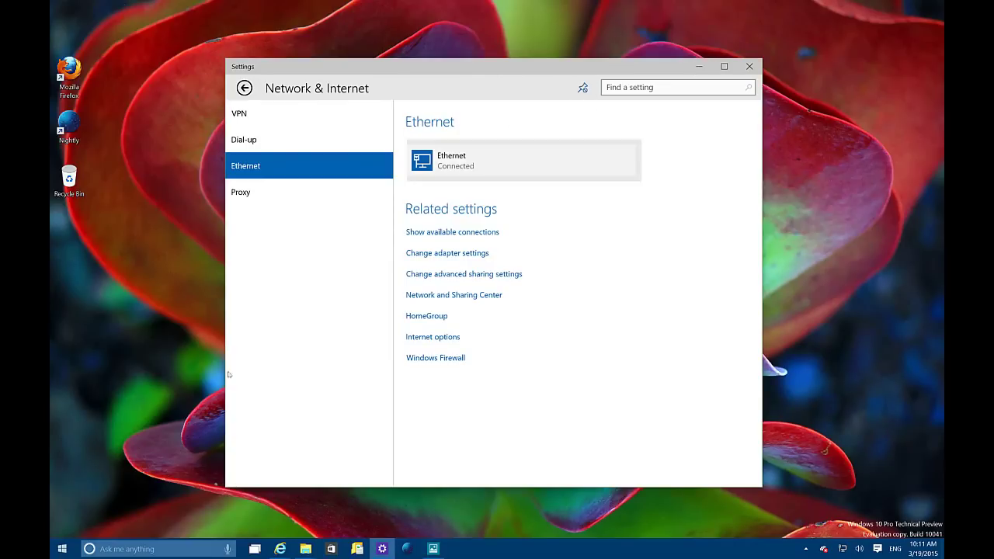
Find the pinned Ethernet tile among the Start menu tiles and open it
{"action": "left_click", "coordinate": [64, 550]}
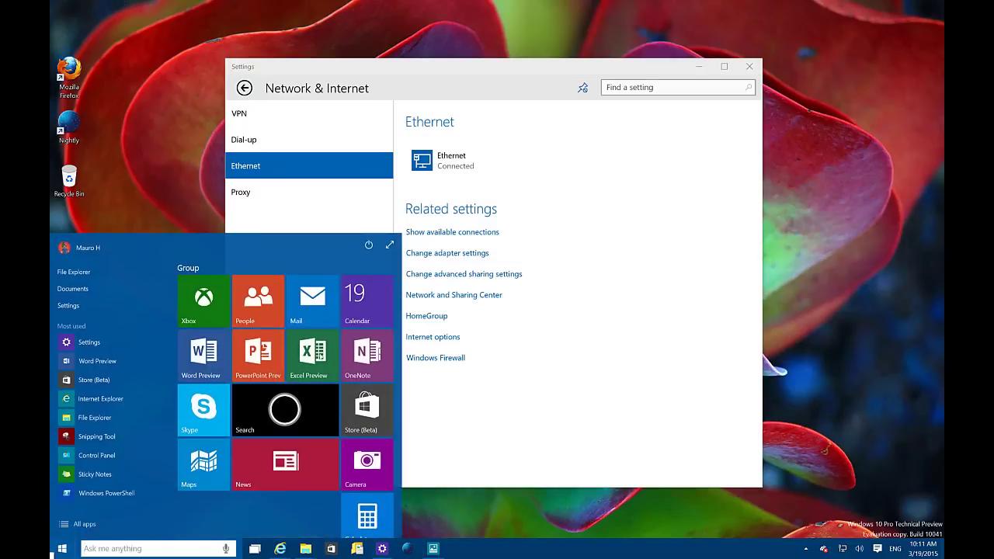
{"action": "scroll", "coordinate": [392, 360], "scroll_direction": "down", "scroll_amount": 1}
{"action": "scroll", "coordinate": [392, 359], "scroll_direction": "down", "scroll_amount": 5}
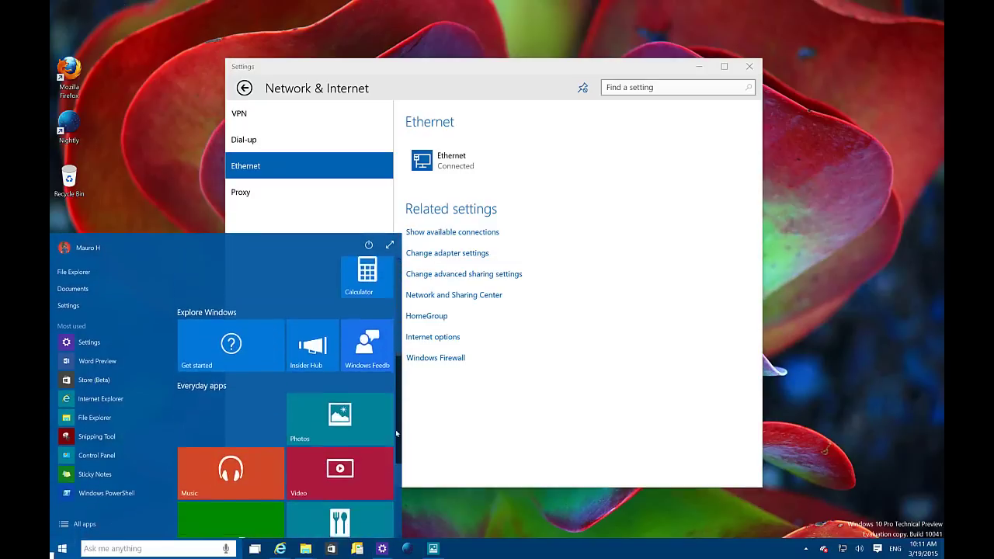
{"action": "scroll", "coordinate": [394, 476], "scroll_direction": "down", "scroll_amount": 1}
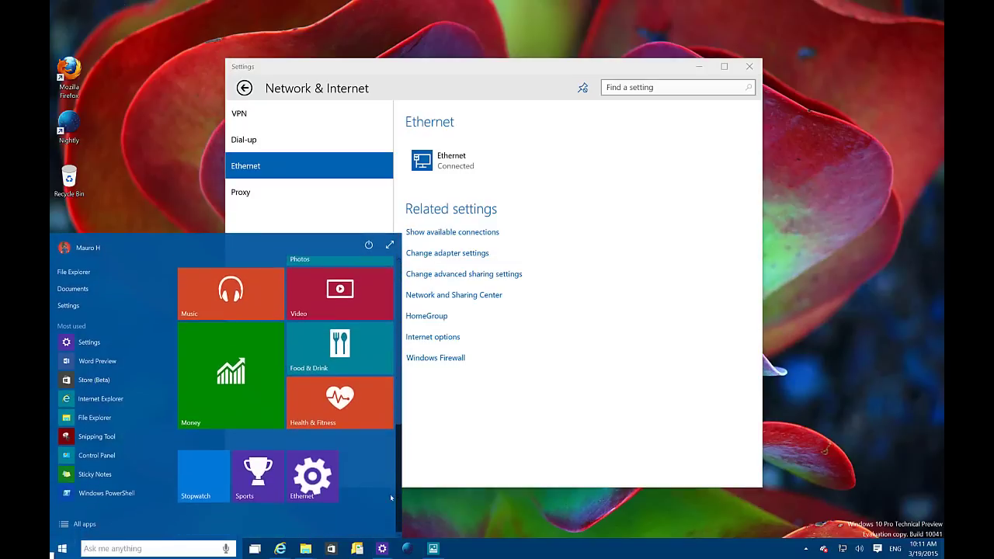
{"action": "left_click", "coordinate": [312, 475]}
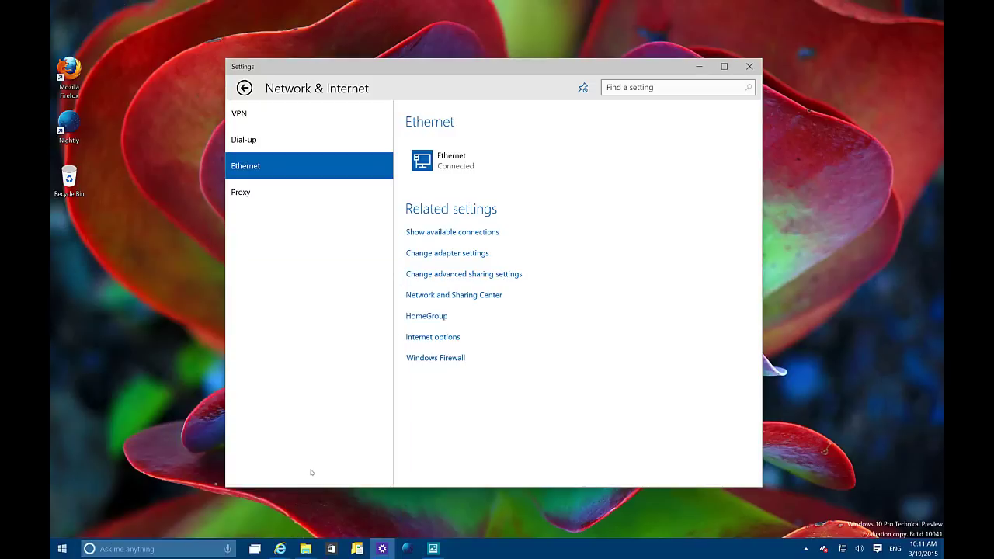
Unpin the Ethernet settings page from Start and check the Start menu for its tile
{"action": "left_click", "coordinate": [583, 88]}
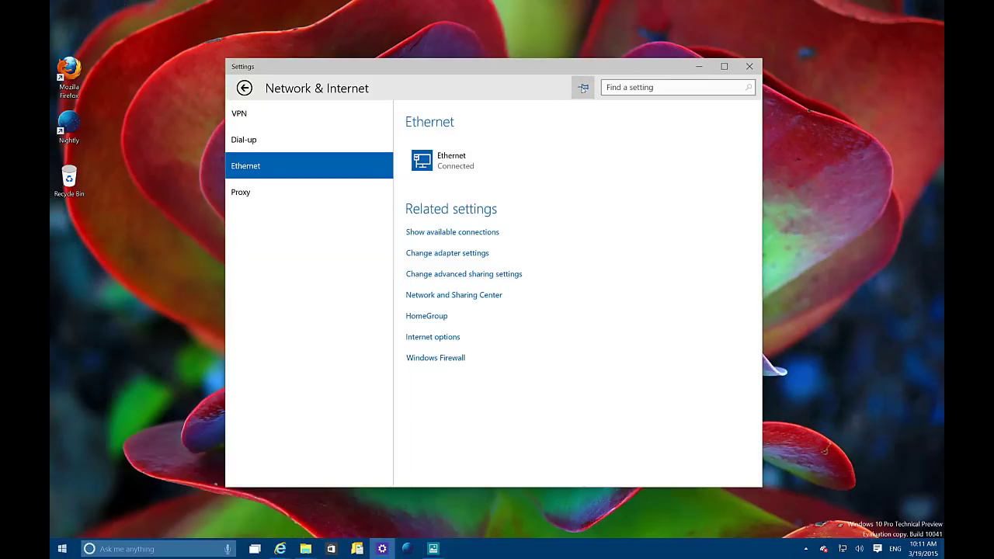
{"action": "left_click", "coordinate": [61, 548]}
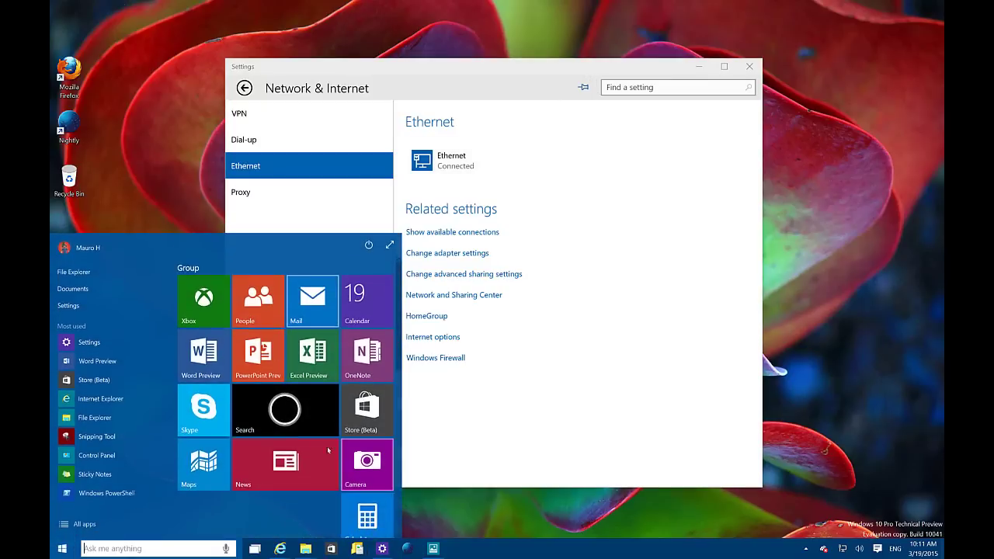
{"action": "scroll", "coordinate": [326, 446], "scroll_direction": "down", "scroll_amount": 5}
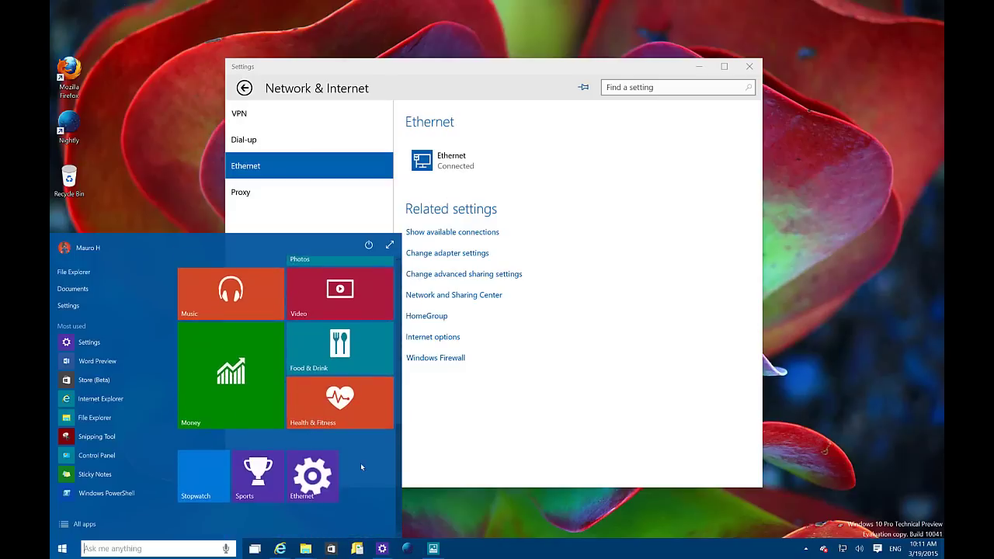
Toggle the Ethernet page's Start pin again, inspect the options offered for its Start tile, and close the Start menu
{"action": "left_click", "coordinate": [583, 87]}
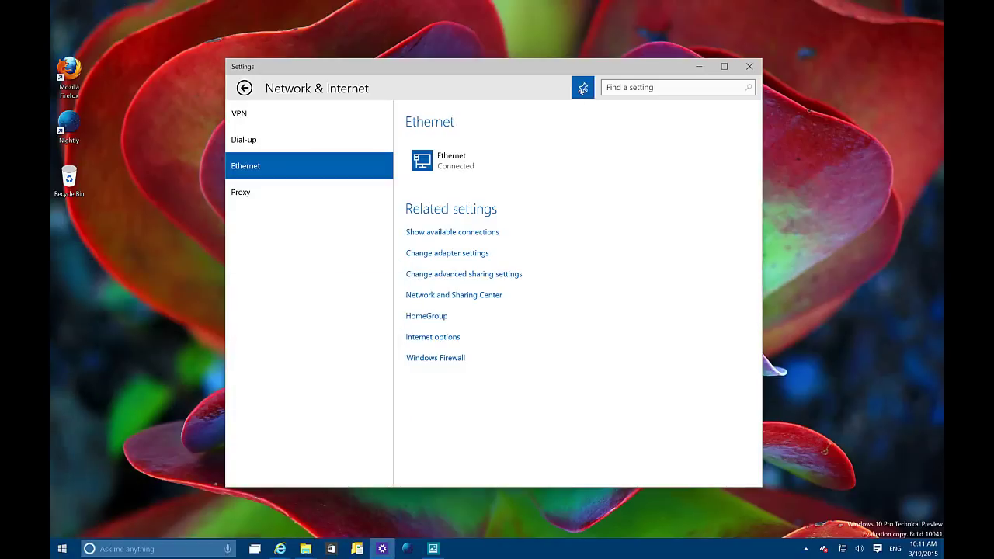
{"action": "left_click", "coordinate": [61, 548]}
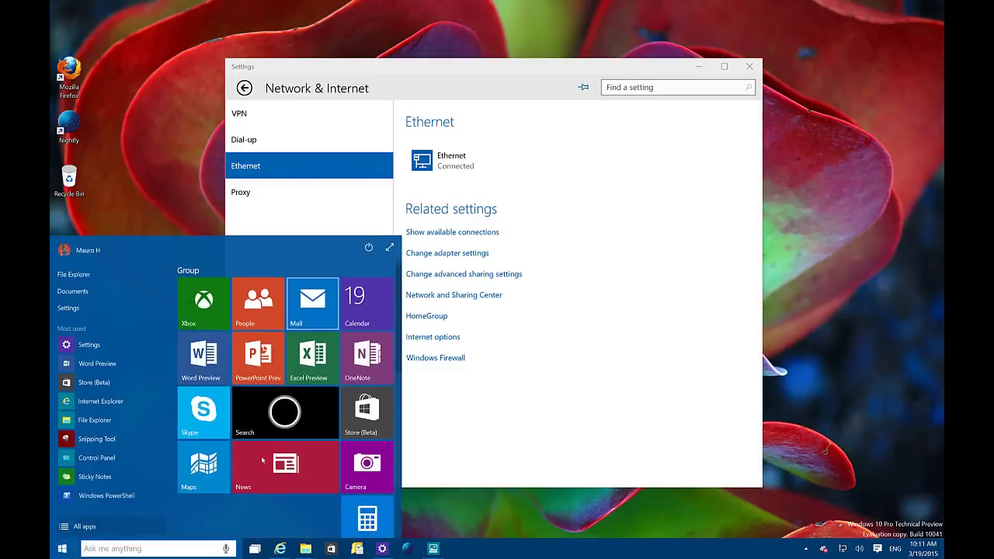
{"action": "left_click_drag", "start_coordinate": [398, 377], "coordinate": [393, 526]}
{"action": "right_click", "coordinate": [306, 479]}
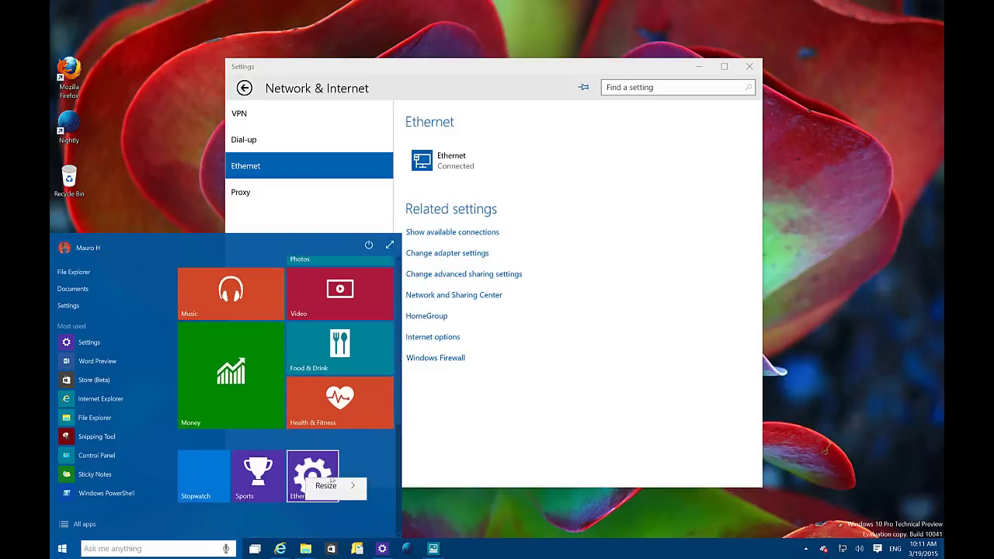
{"action": "left_click", "coordinate": [367, 455]}
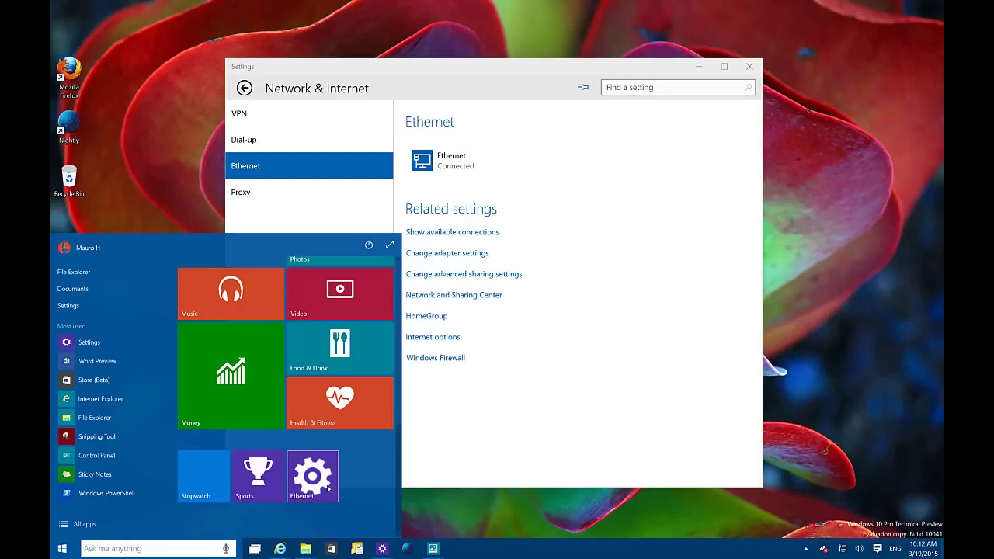
{"action": "left_click", "coordinate": [690, 231]}
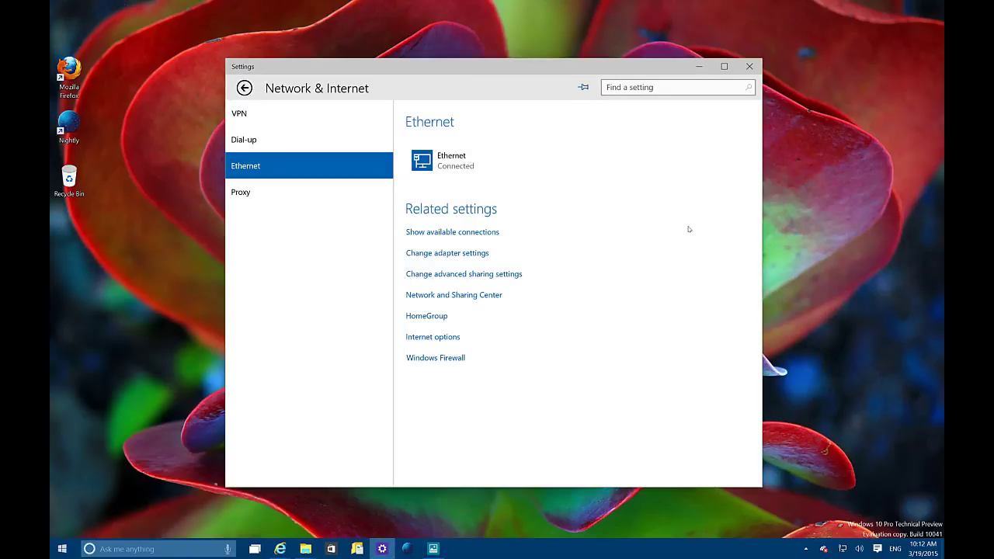
Return to the Settings home page, open the System display settings and reposition the window
{"action": "left_click", "coordinate": [244, 89]}
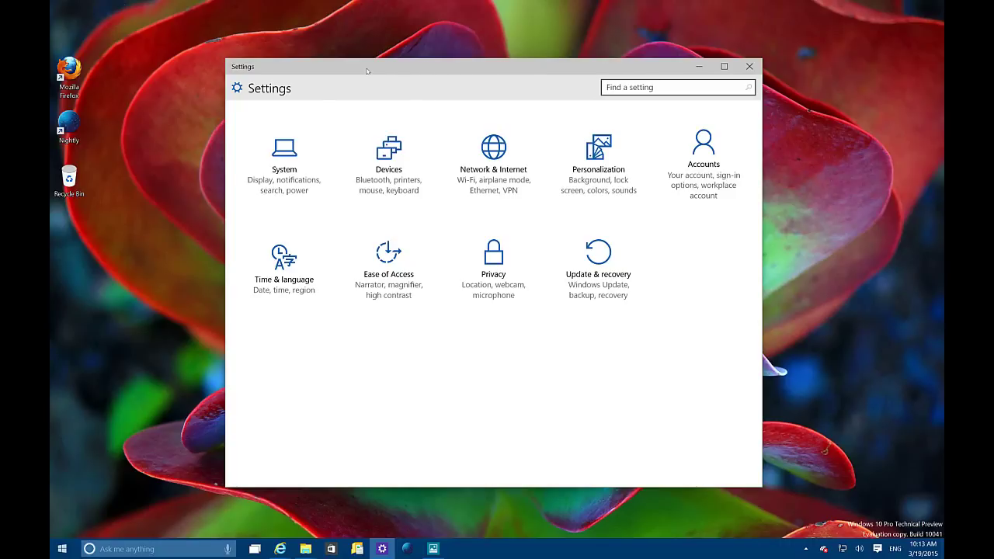
{"action": "left_click", "coordinate": [291, 160]}
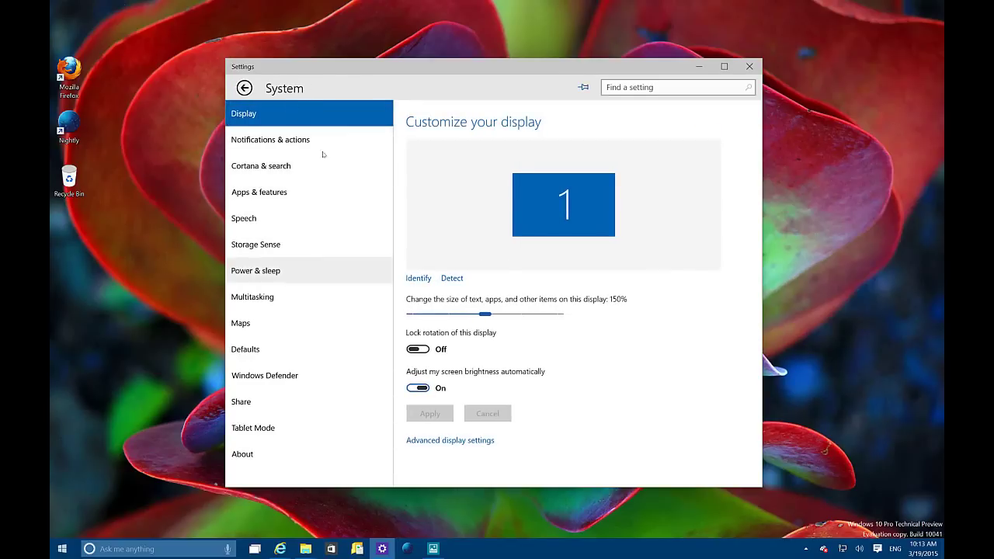
{"action": "left_click_drag", "start_coordinate": [351, 71], "coordinate": [326, 67]}
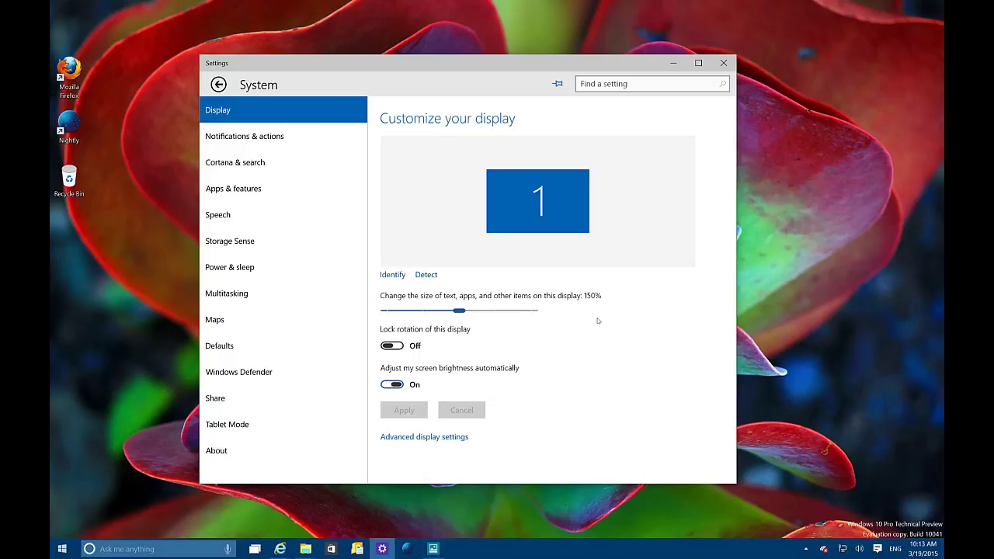
Open the Apps & features settings, expand the Nightly 39.0a1 entry and look through the installed apps list
{"action": "left_click", "coordinate": [266, 192]}
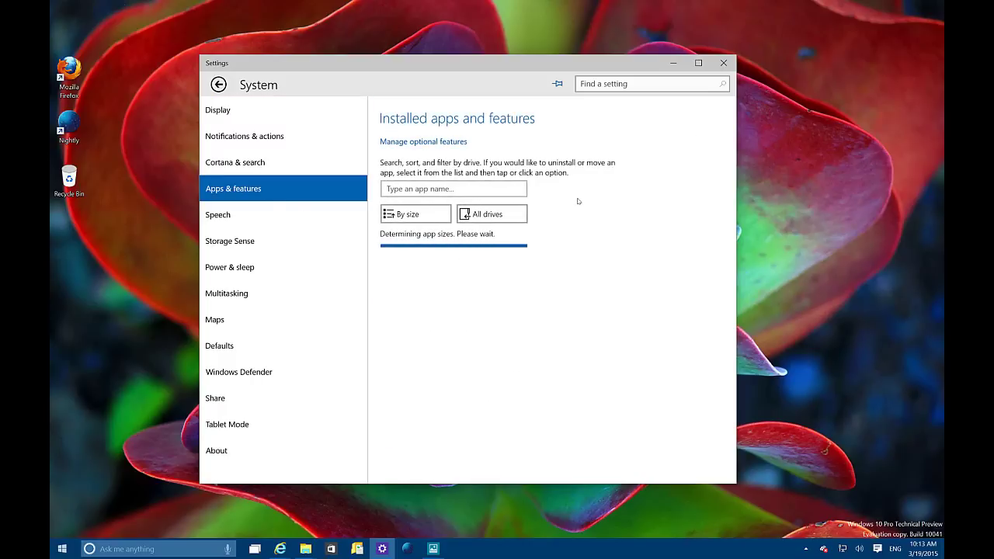
{"action": "left_click", "coordinate": [464, 250]}
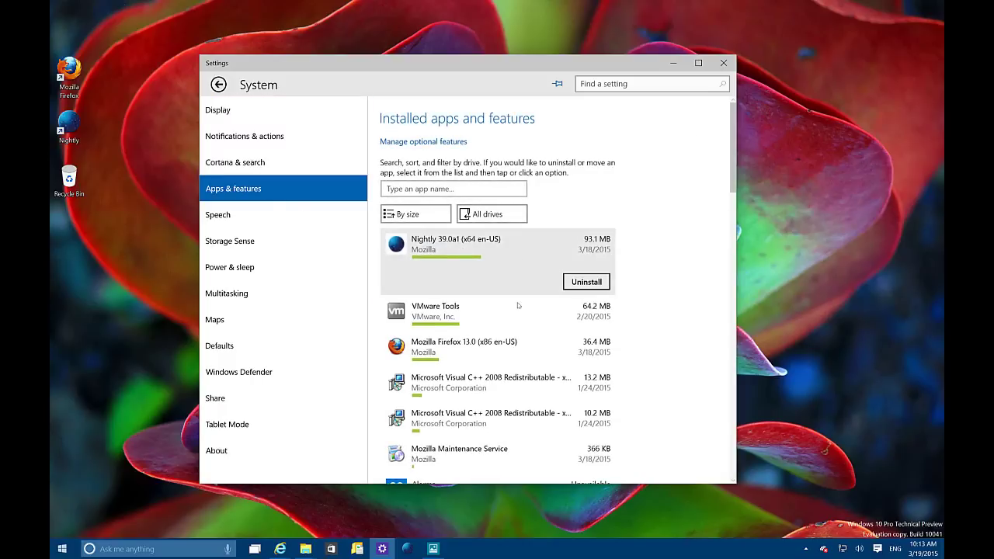
{"action": "scroll", "coordinate": [534, 256], "scroll_direction": "down", "scroll_amount": 10}
{"action": "scroll", "coordinate": [533, 255], "scroll_direction": "up", "scroll_amount": 10}
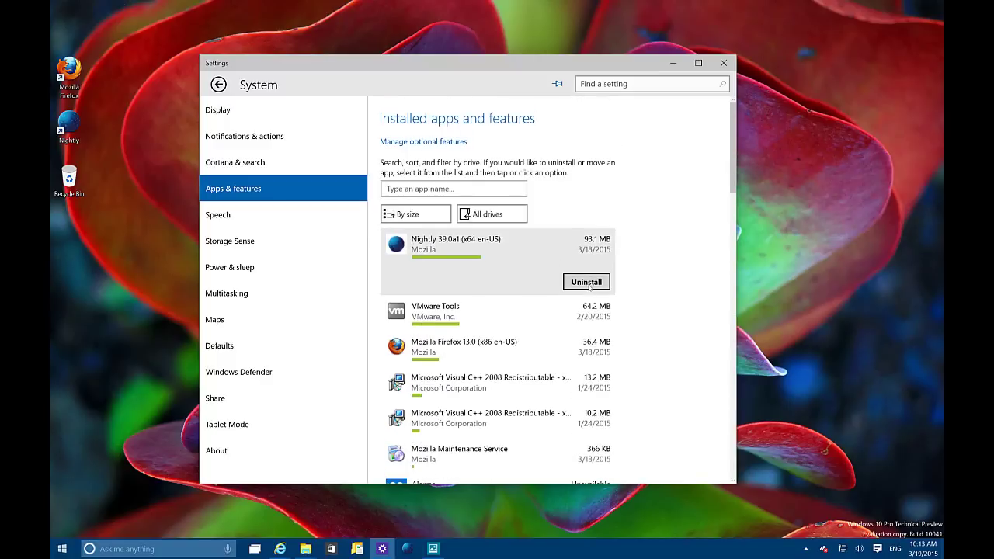
Examine the sort options, drive filter options and app name search for the installed apps, leaving them unchanged
{"action": "left_click", "coordinate": [419, 217]}
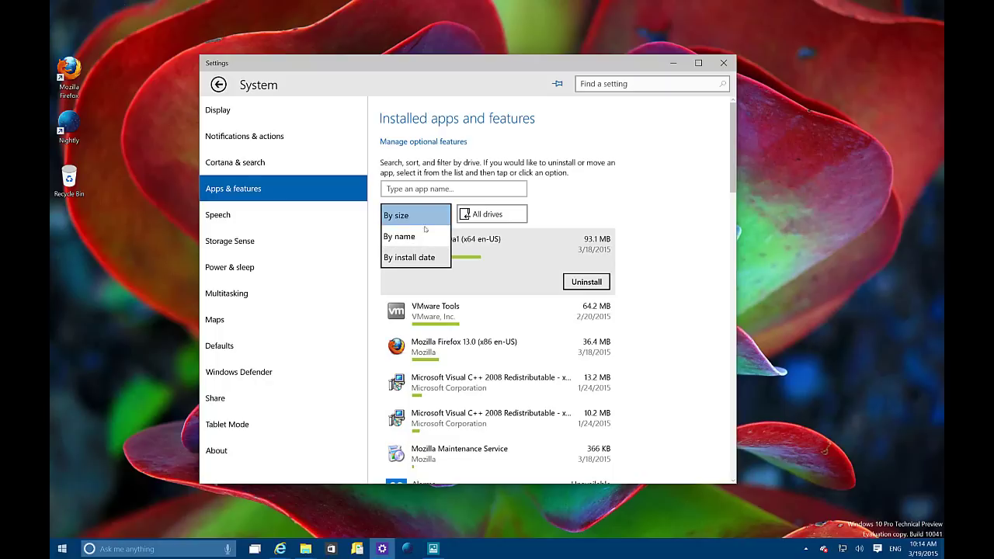
{"action": "left_click", "coordinate": [511, 219]}
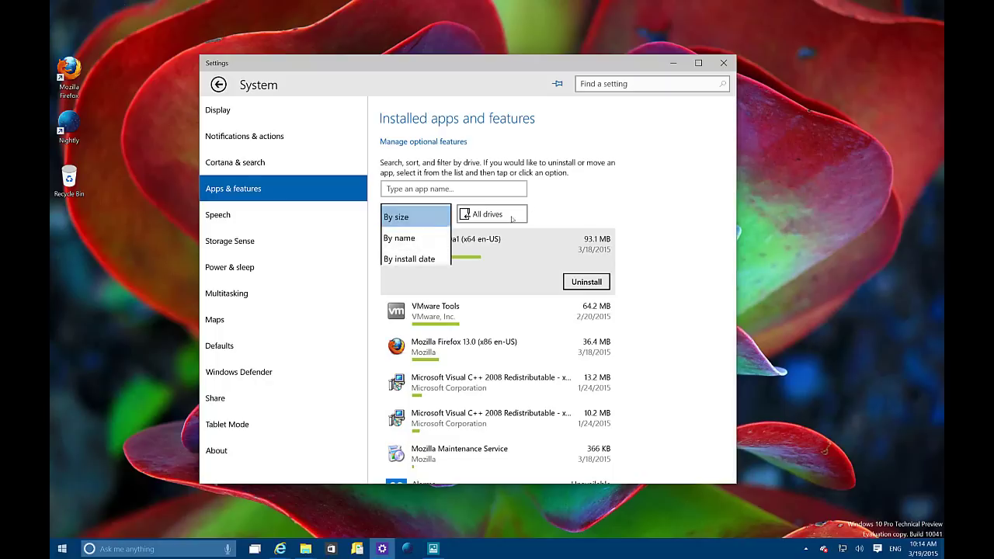
{"action": "left_click", "coordinate": [507, 217]}
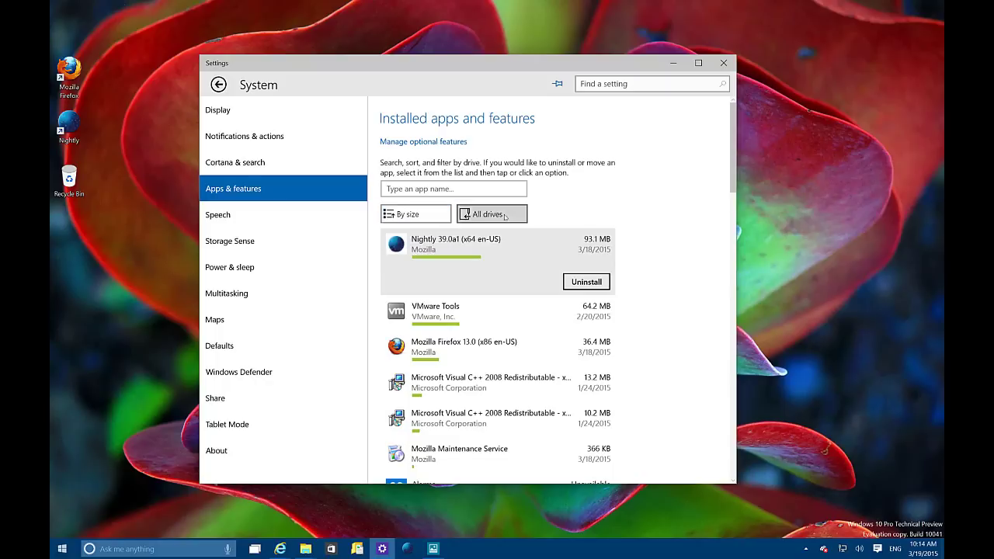
{"action": "left_click", "coordinate": [582, 204]}
{"action": "left_click", "coordinate": [501, 219]}
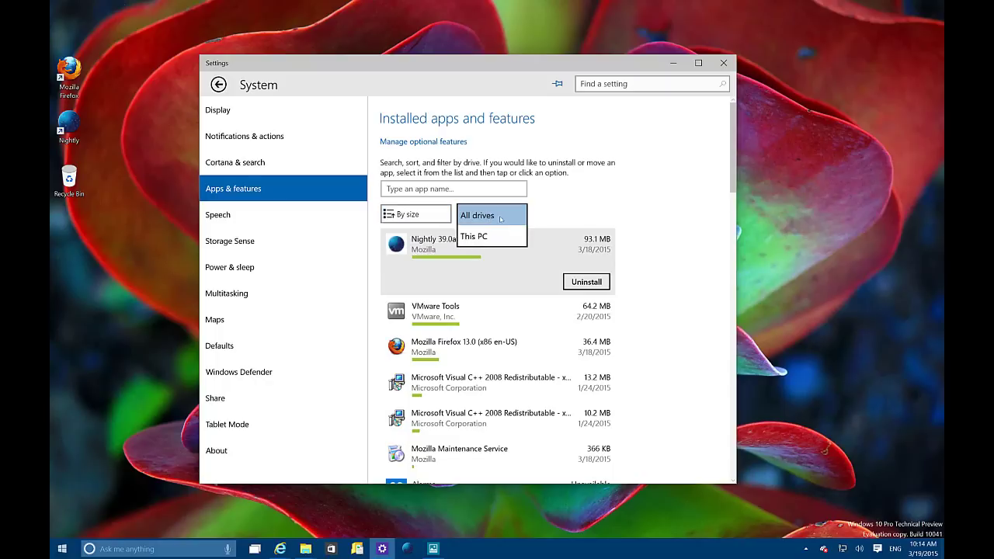
{"action": "left_click", "coordinate": [589, 205]}
{"action": "left_click", "coordinate": [431, 190]}
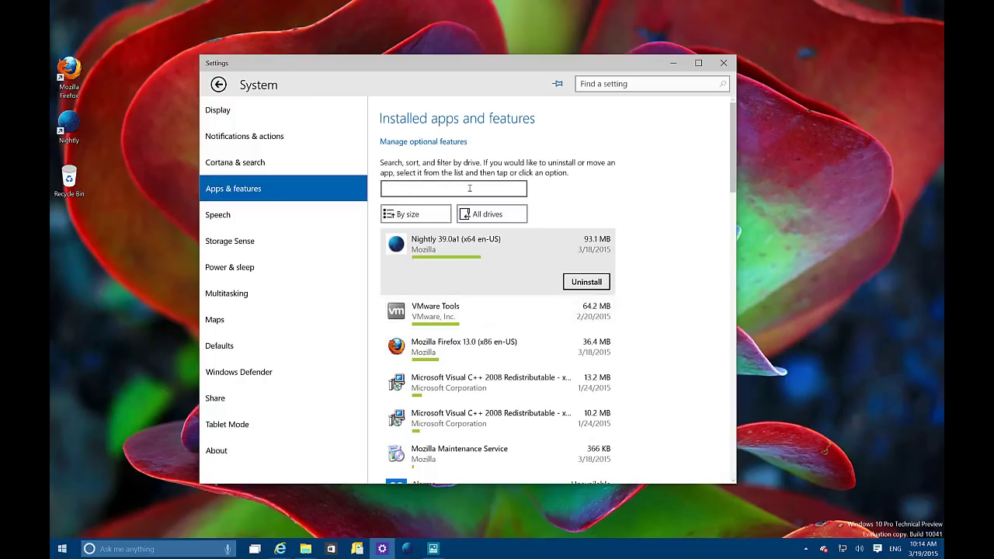
{"action": "left_click", "coordinate": [649, 185]}
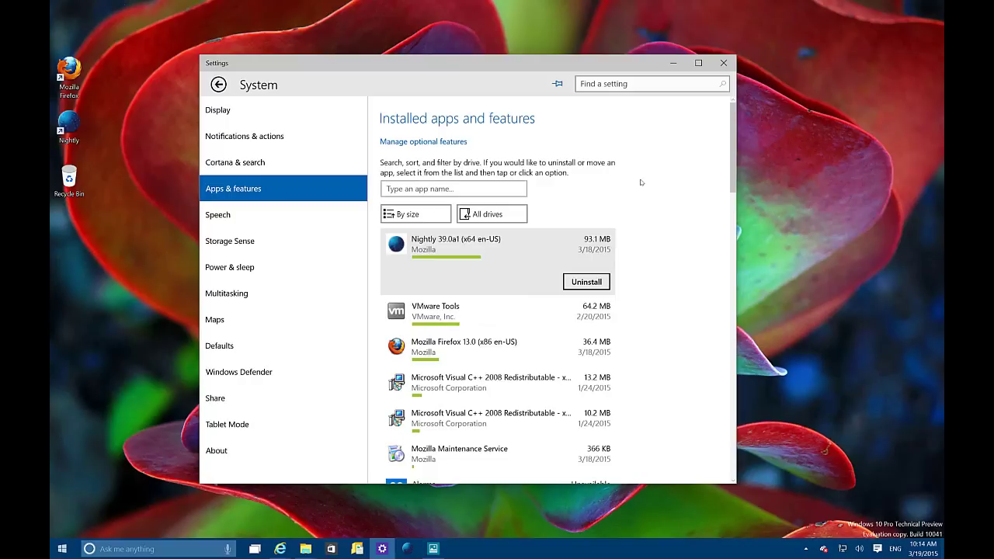
Open the page for managing optional features
{"action": "left_click", "coordinate": [455, 143]}
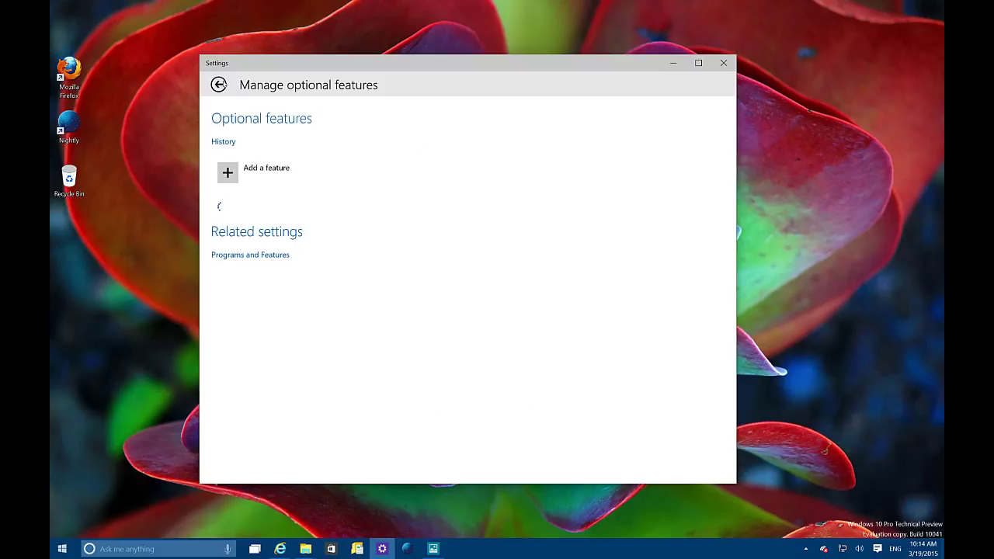
Return to Apps & features, reopen the optional features page and look through its list of features
{"action": "left_click", "coordinate": [218, 84]}
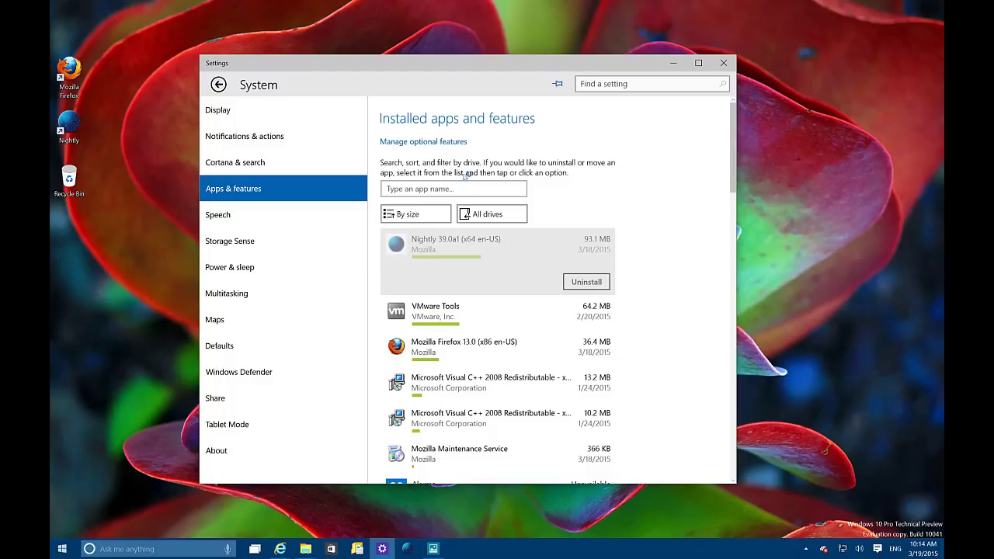
{"action": "left_click", "coordinate": [452, 145]}
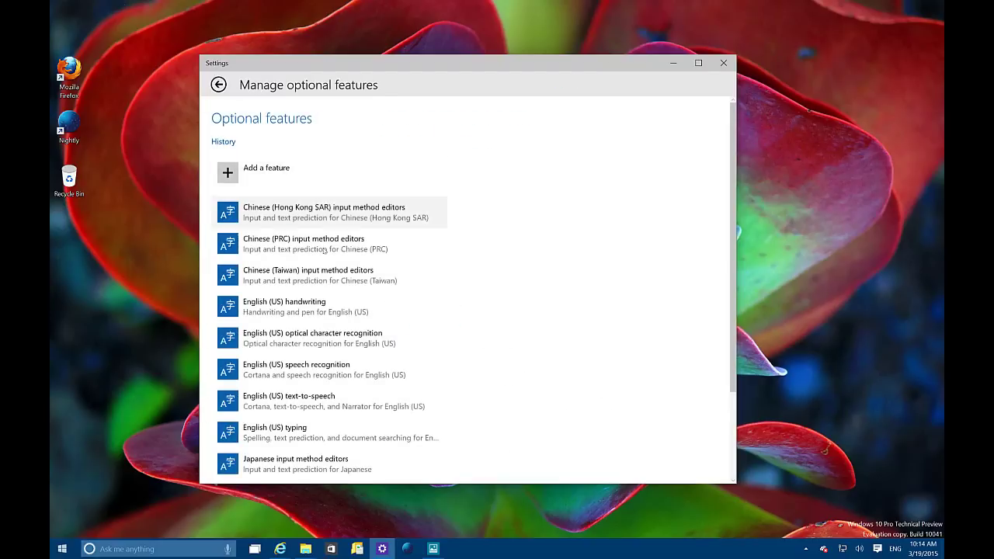
{"action": "scroll", "coordinate": [318, 249], "scroll_direction": "down", "scroll_amount": 3}
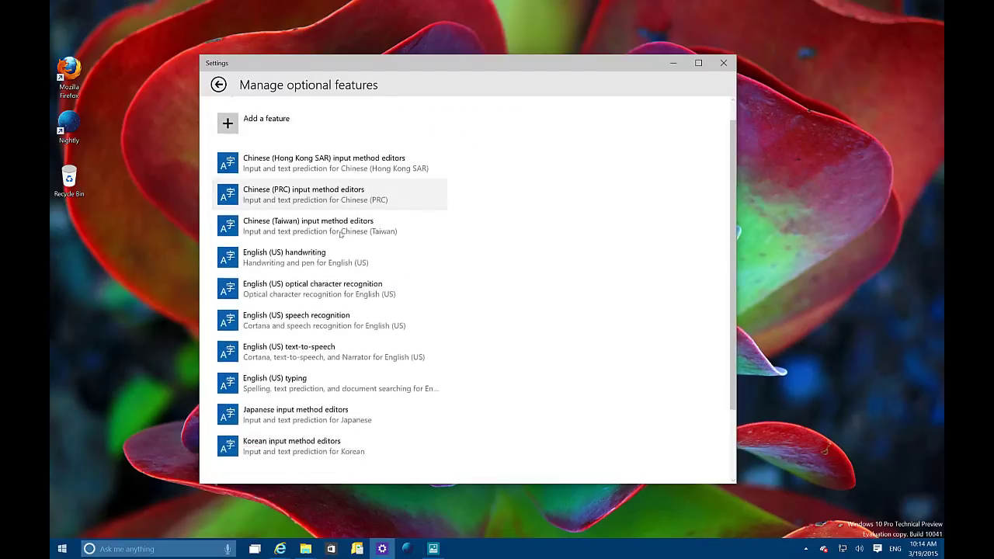
{"action": "scroll", "coordinate": [319, 249], "scroll_direction": "up", "scroll_amount": 3}
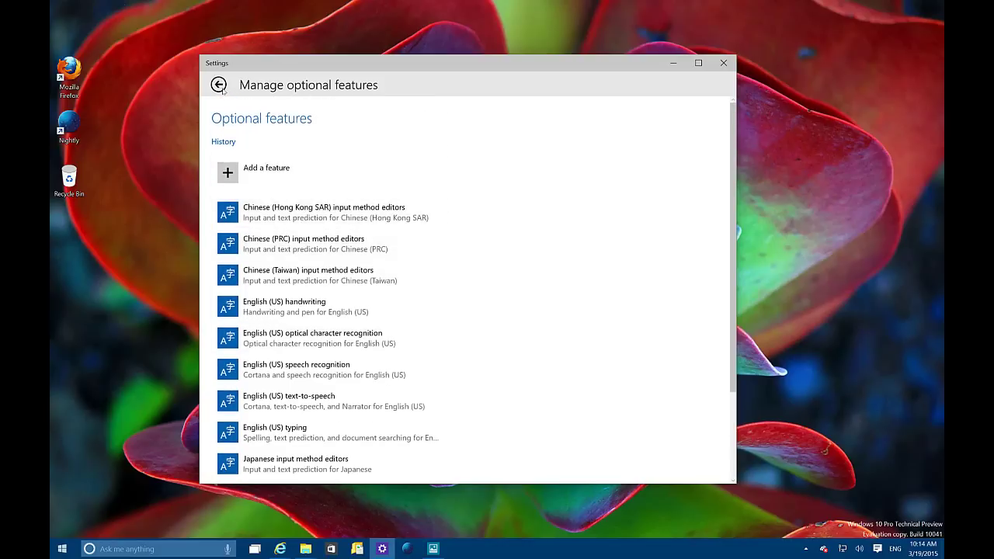
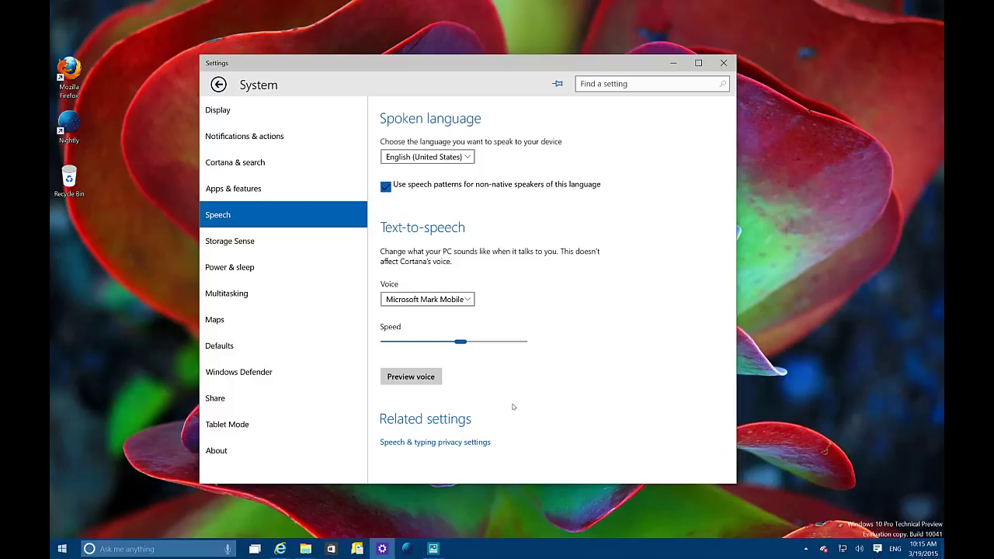
View the speech and typing privacy settings, and return to the System settings
{"action": "left_click", "coordinate": [439, 442]}
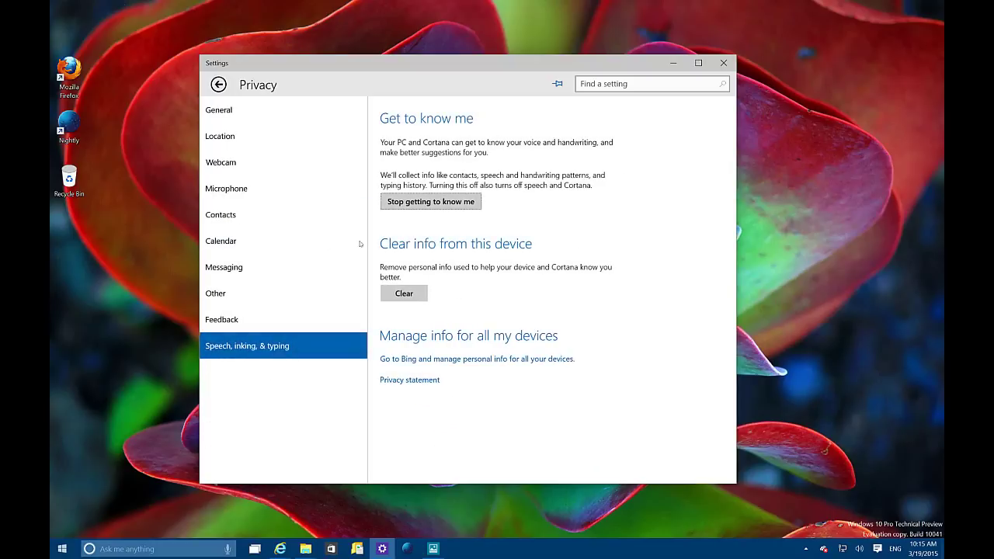
{"action": "left_click", "coordinate": [224, 86]}
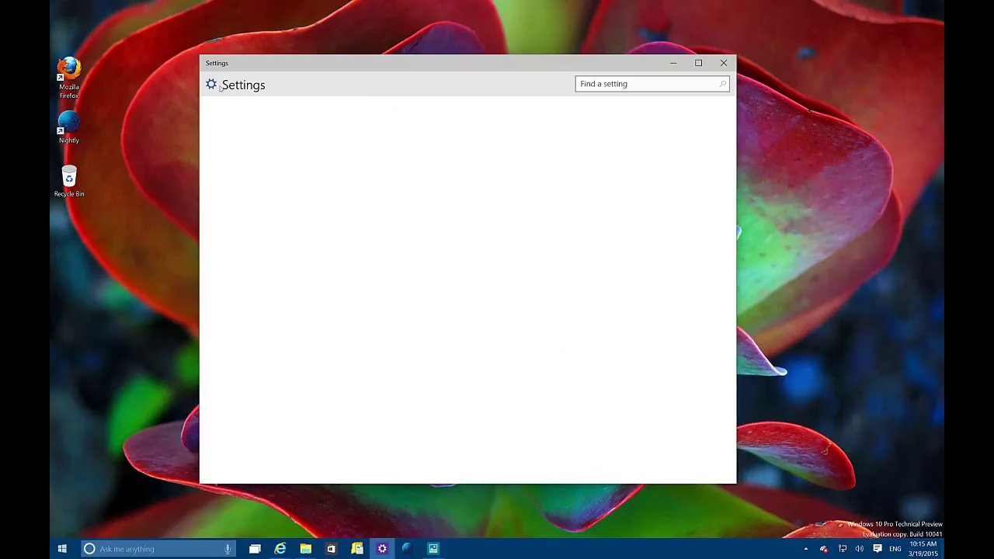
{"action": "left_click", "coordinate": [262, 163]}
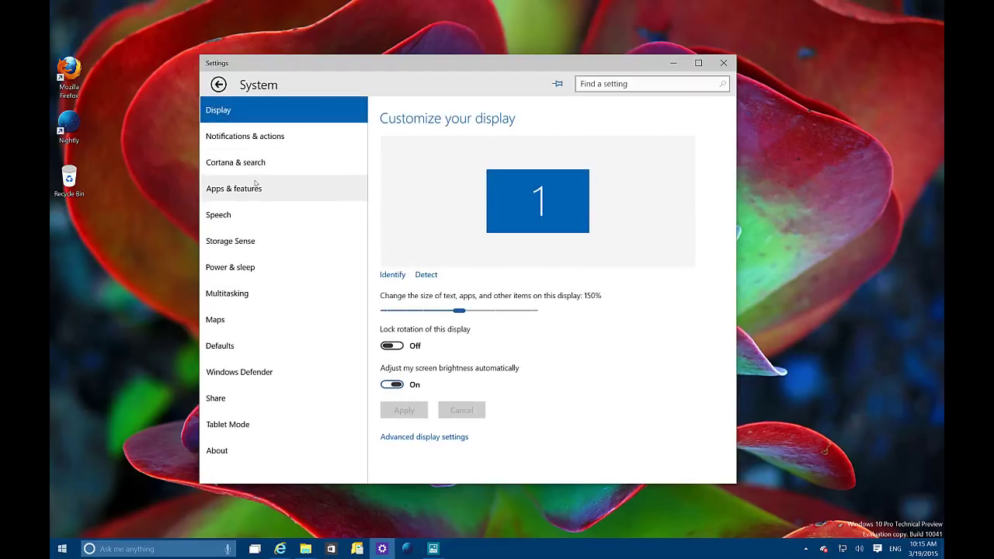
Open the Cortana & search settings and follow the link for customizing Cortana and search
{"action": "left_click", "coordinate": [249, 189]}
{"action": "left_click", "coordinate": [255, 163]}
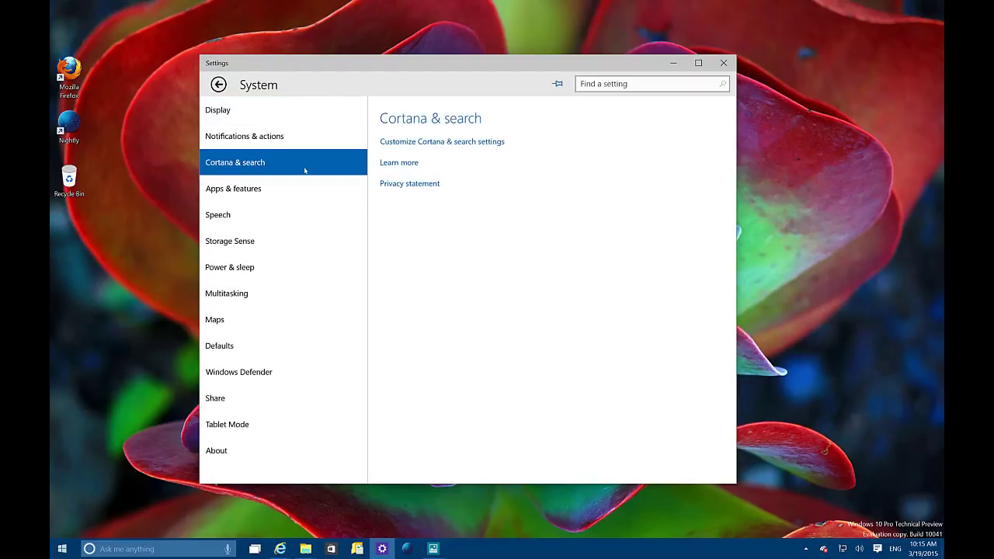
{"action": "left_click", "coordinate": [432, 144]}
View the page for selecting which icons appear on the taskbar from Notifications & actions, and go back
{"action": "left_click", "coordinate": [251, 138]}
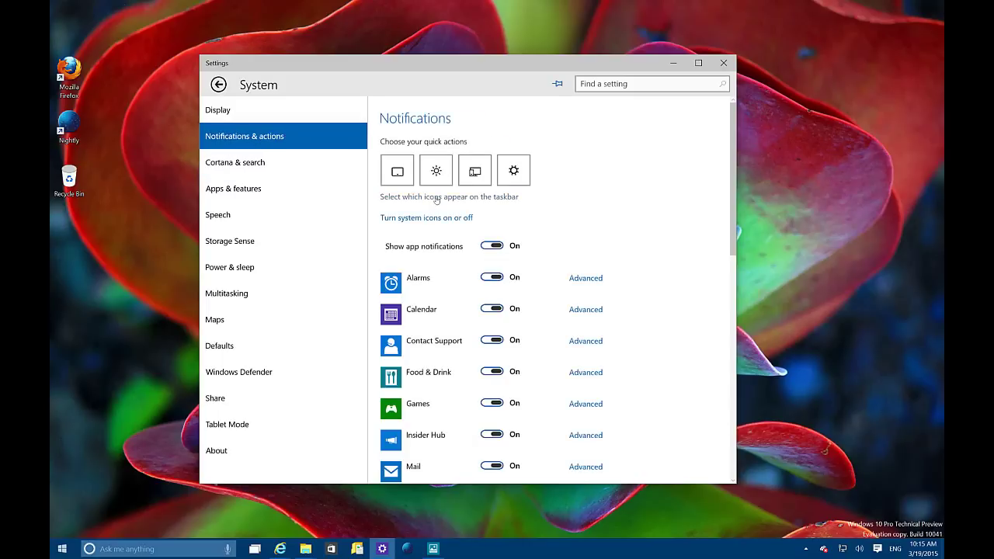
{"action": "left_click", "coordinate": [432, 198]}
{"action": "left_click", "coordinate": [218, 85]}
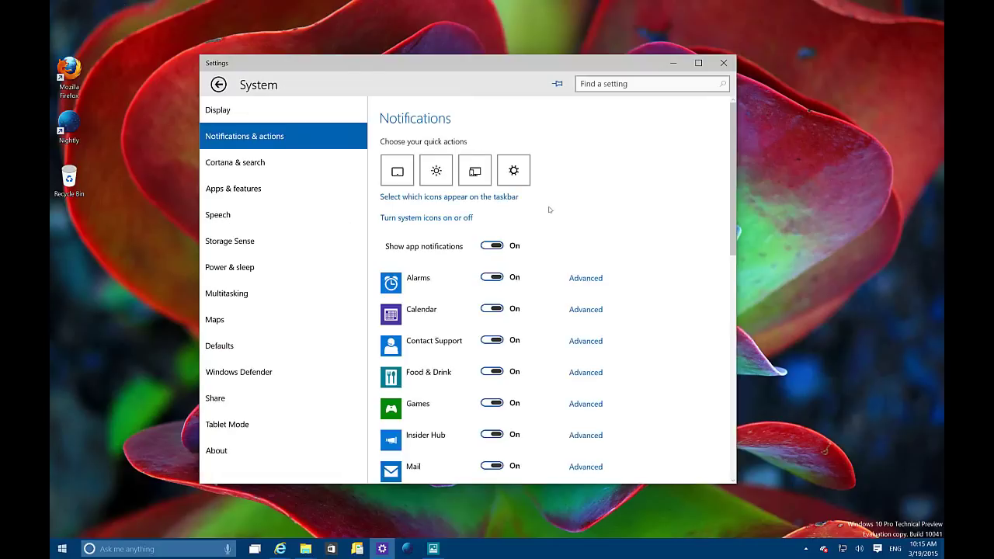
View the Action center notifications page in Control Panel beside the Settings window, and close the Control Panel window
{"action": "scroll", "coordinate": [550, 210], "scroll_direction": "down", "scroll_amount": 8}
{"action": "left_click", "coordinate": [454, 447]}
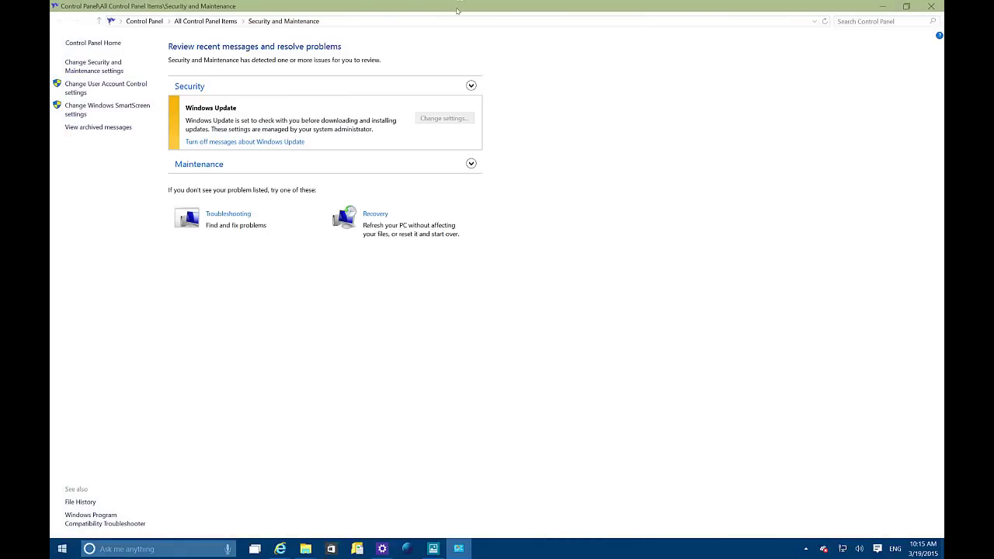
{"action": "left_click_drag", "start_coordinate": [460, 6], "coordinate": [578, 102]}
{"action": "left_click", "coordinate": [452, 87]}
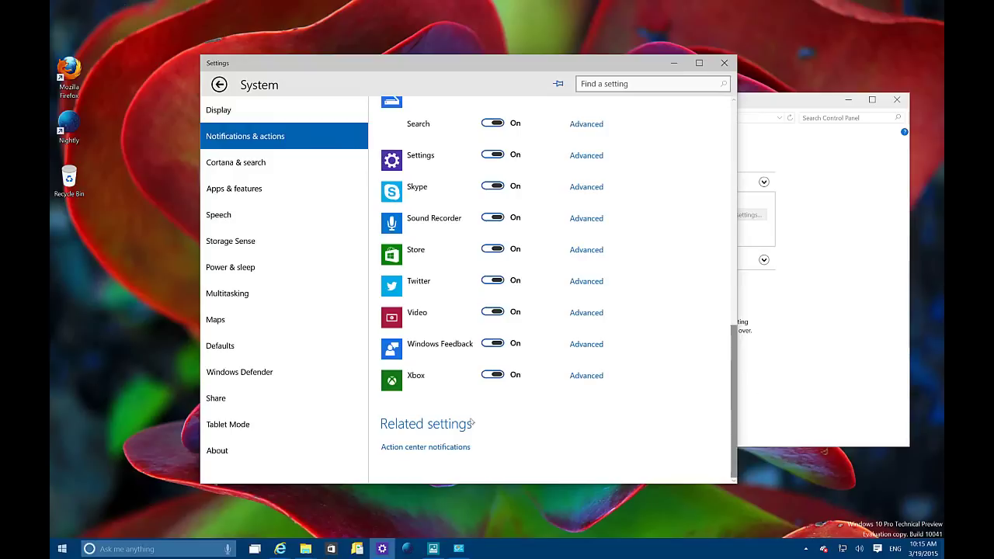
{"action": "left_click", "coordinate": [441, 448]}
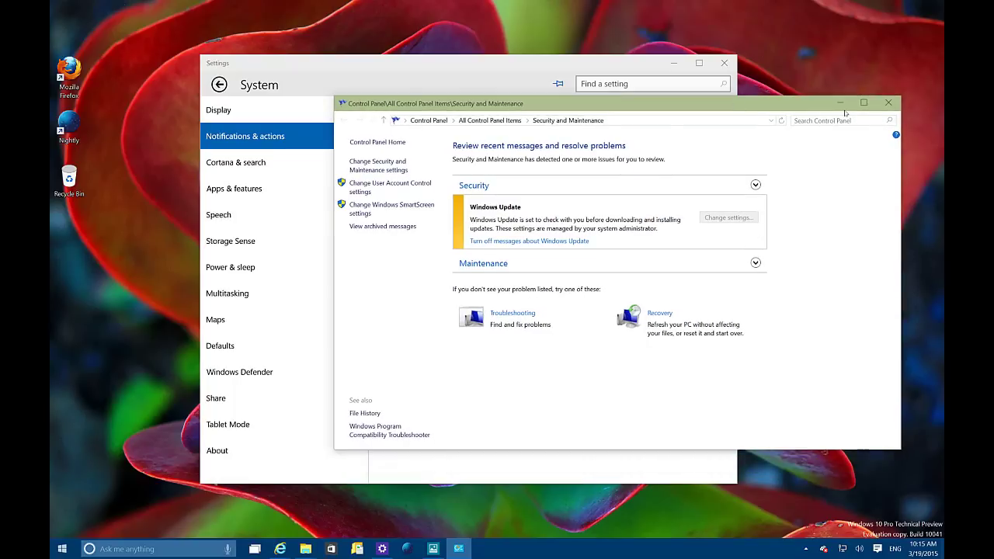
{"action": "left_click", "coordinate": [889, 103]}
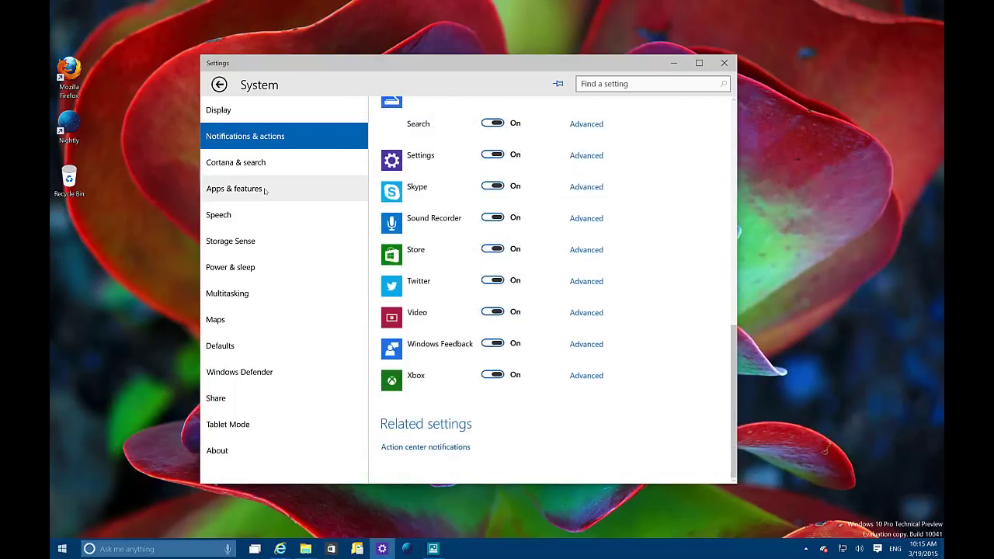
Review the Storage Sense, Power & sleep and Multitasking settings, including the additional desktops option for windows shown on the taskbar
{"action": "left_click", "coordinate": [265, 246]}
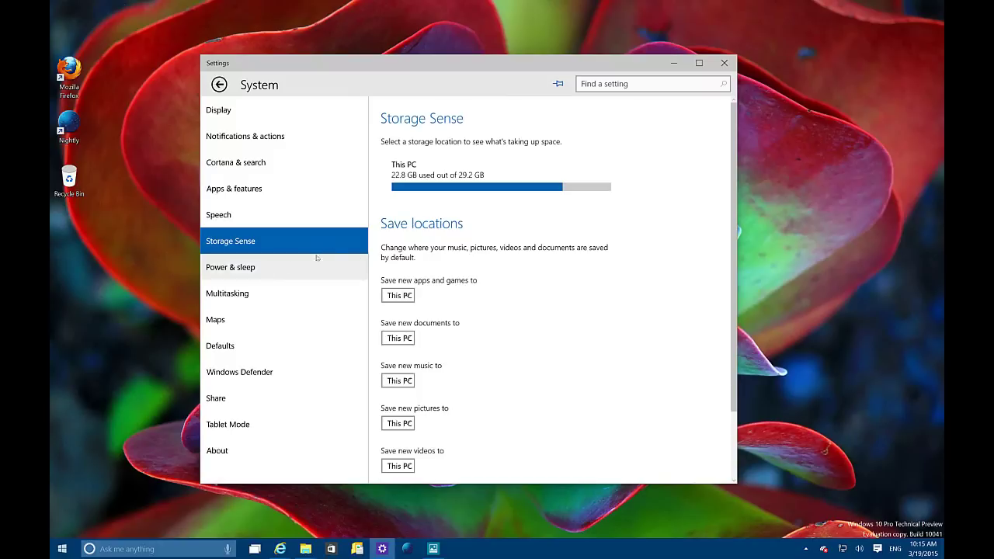
{"action": "left_click", "coordinate": [276, 267]}
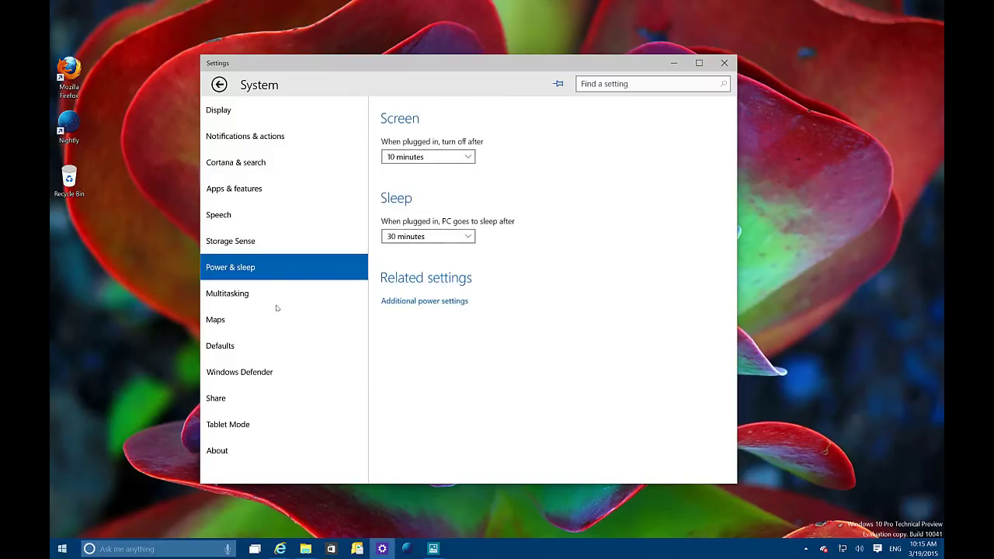
{"action": "left_click", "coordinate": [268, 299]}
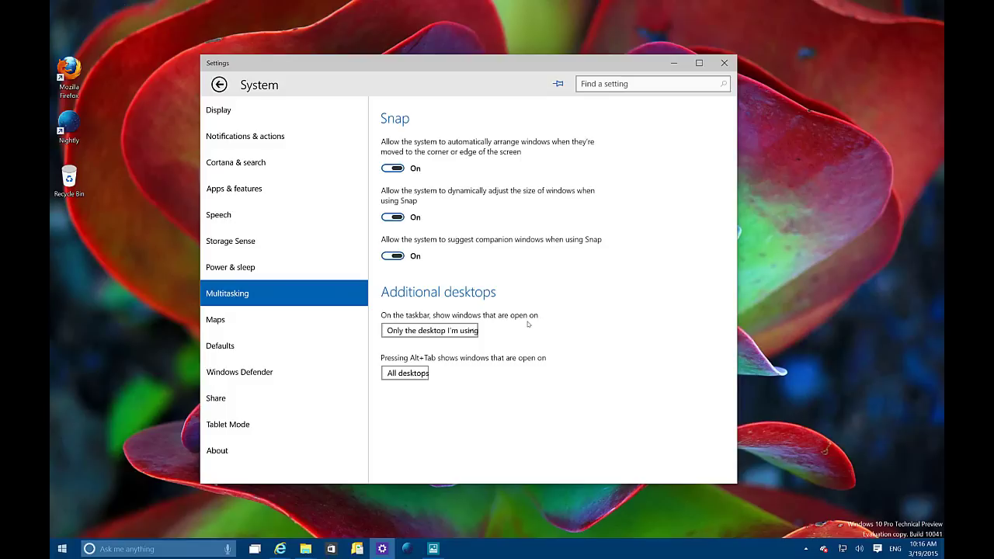
{"action": "left_click", "coordinate": [431, 330]}
{"action": "left_click", "coordinate": [586, 302]}
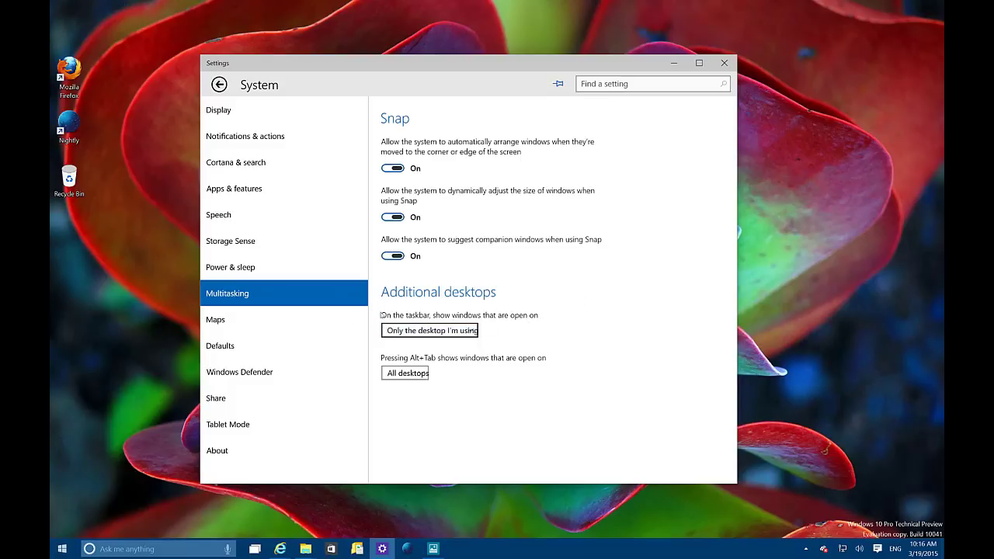
Open the Maps settings and review the map updates, offline maps and metered connections sections
{"action": "left_click", "coordinate": [272, 320]}
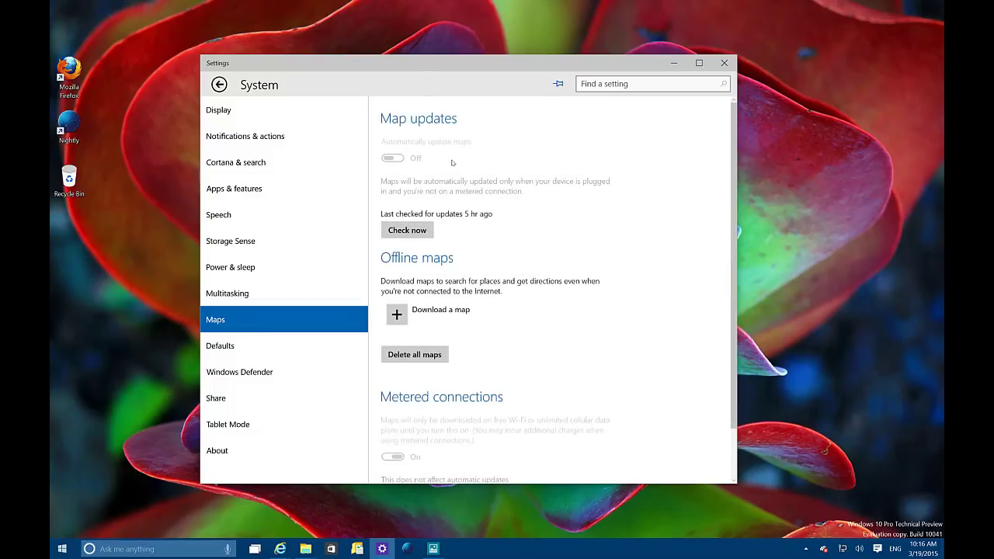
{"action": "scroll", "coordinate": [559, 216], "scroll_direction": "down", "scroll_amount": 2}
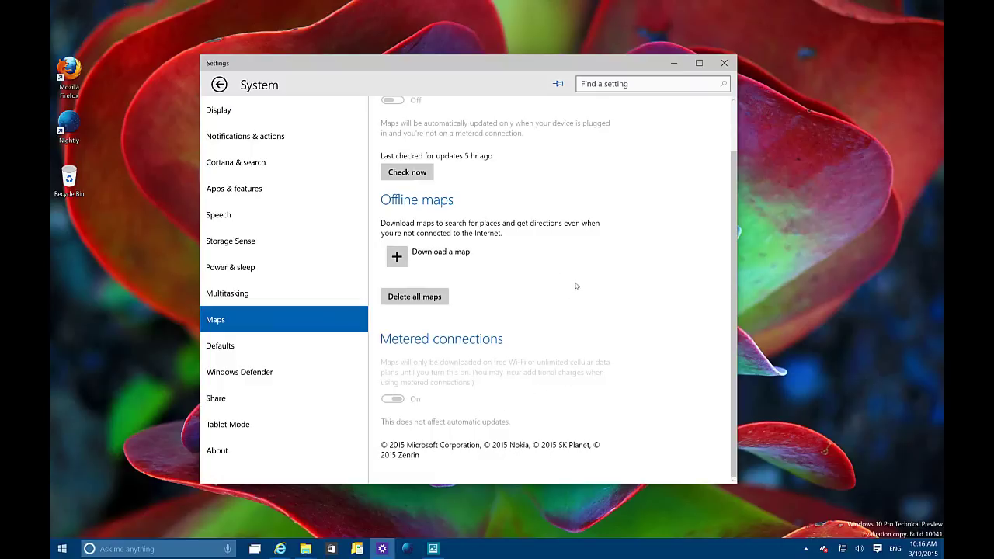
{"action": "scroll", "coordinate": [577, 283], "scroll_direction": "up", "scroll_amount": 2}
{"action": "scroll", "coordinate": [577, 283], "scroll_direction": "down", "scroll_amount": 2}
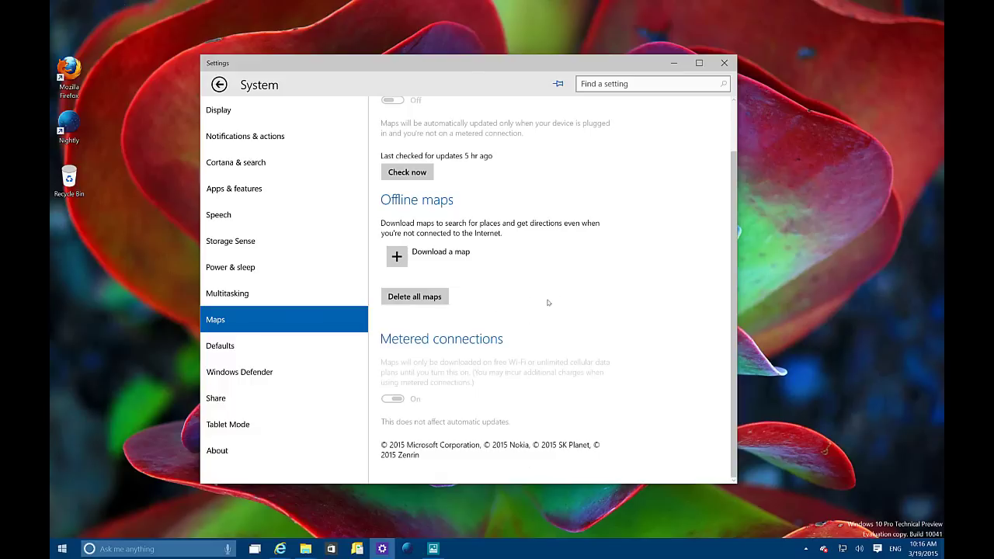
Open the Windows Defender settings and examine the protection, sample submission, exclusions and version info sections
{"action": "left_click", "coordinate": [270, 372]}
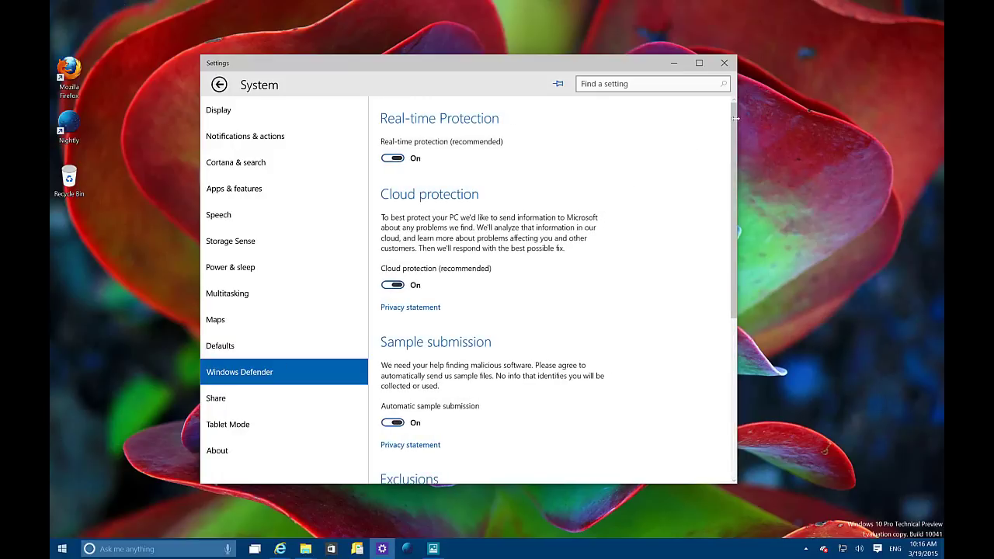
{"action": "left_click_drag", "start_coordinate": [735, 118], "coordinate": [718, 320]}
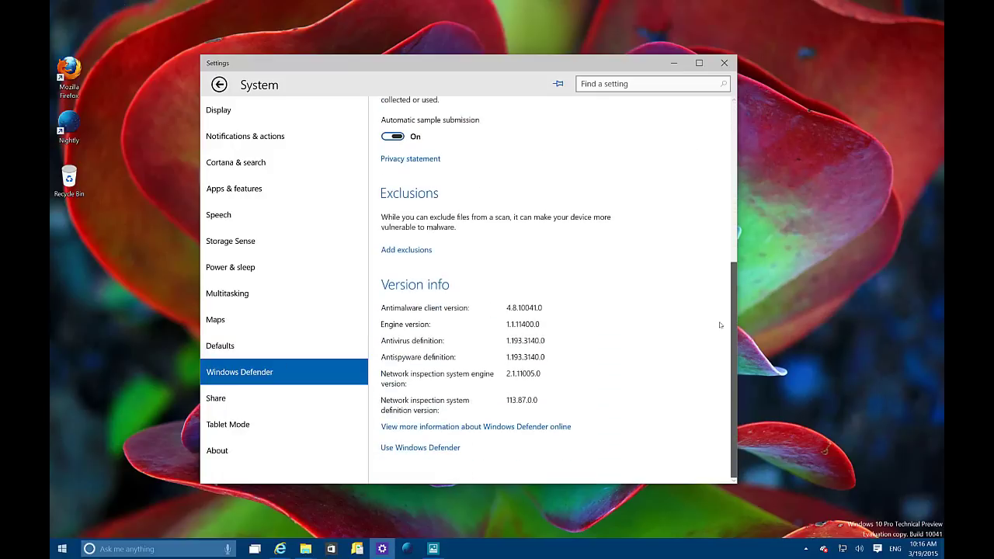
{"action": "left_click_drag", "start_coordinate": [733, 279], "coordinate": [716, 102]}
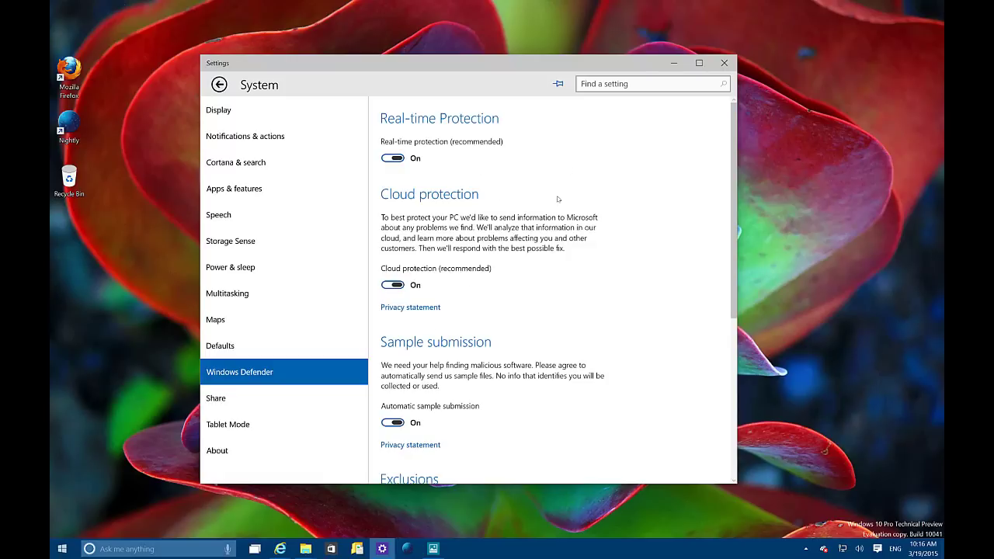
{"action": "scroll", "coordinate": [577, 246], "scroll_direction": "down", "scroll_amount": 5}
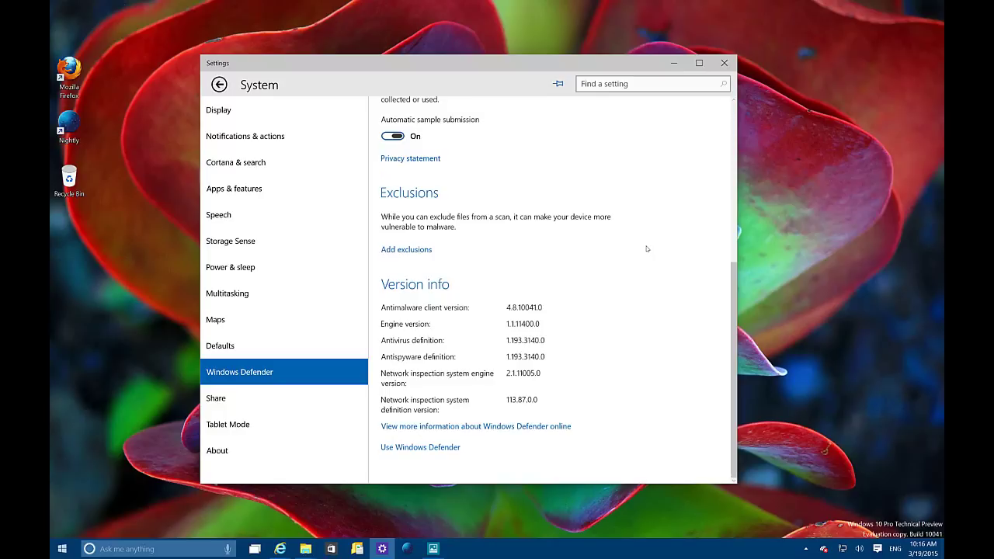
{"action": "scroll", "coordinate": [646, 249], "scroll_direction": "up", "scroll_amount": 3}
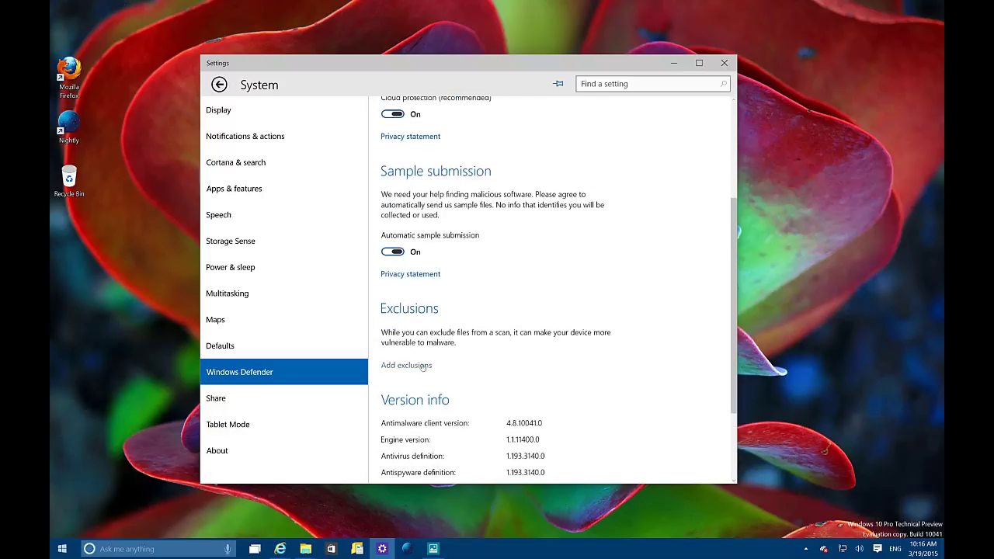
{"action": "scroll", "coordinate": [505, 297], "scroll_direction": "up", "scroll_amount": 3}
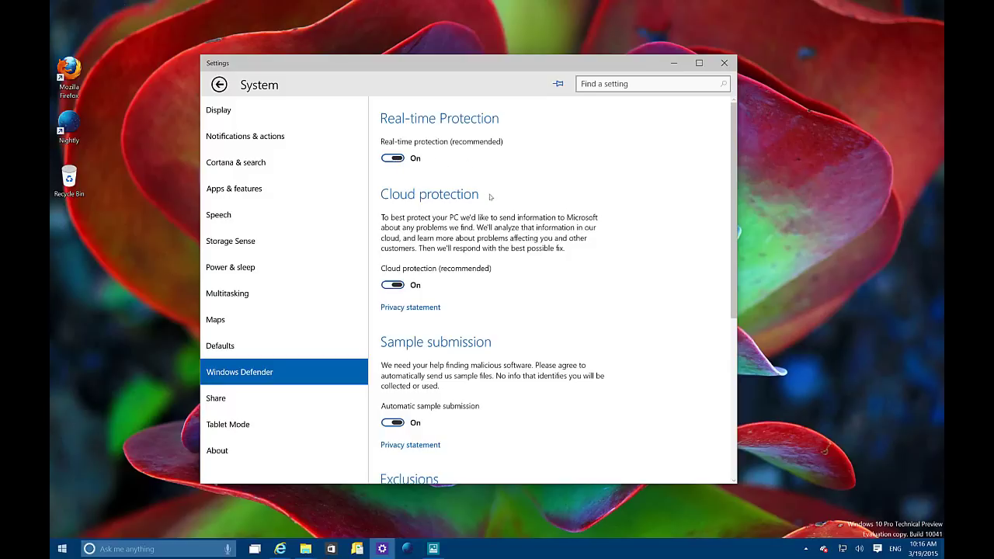
{"action": "scroll", "coordinate": [506, 182], "scroll_direction": "down", "scroll_amount": 5}
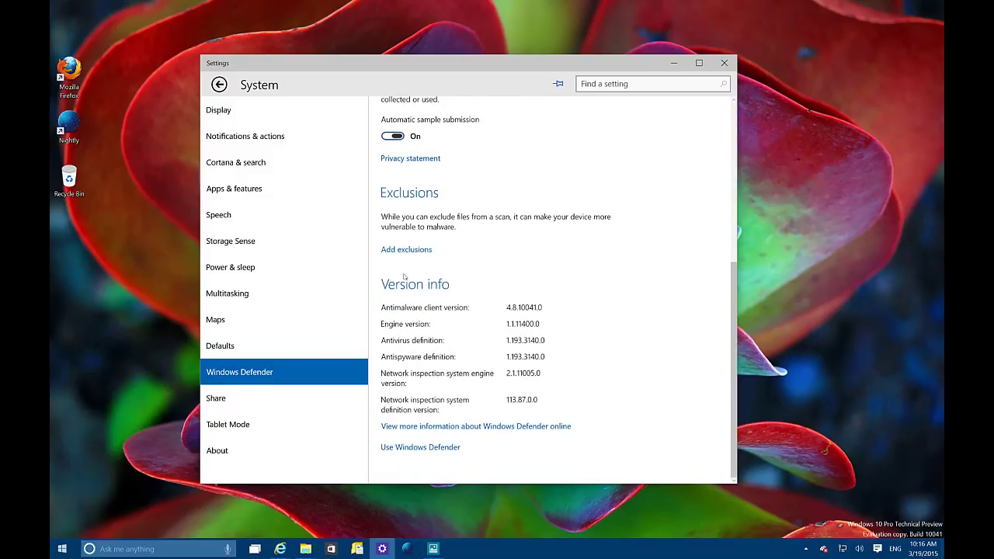
View the Share settings, and examine the Tablet Mode choices for when the device wants to switch modes
{"action": "left_click", "coordinate": [256, 408]}
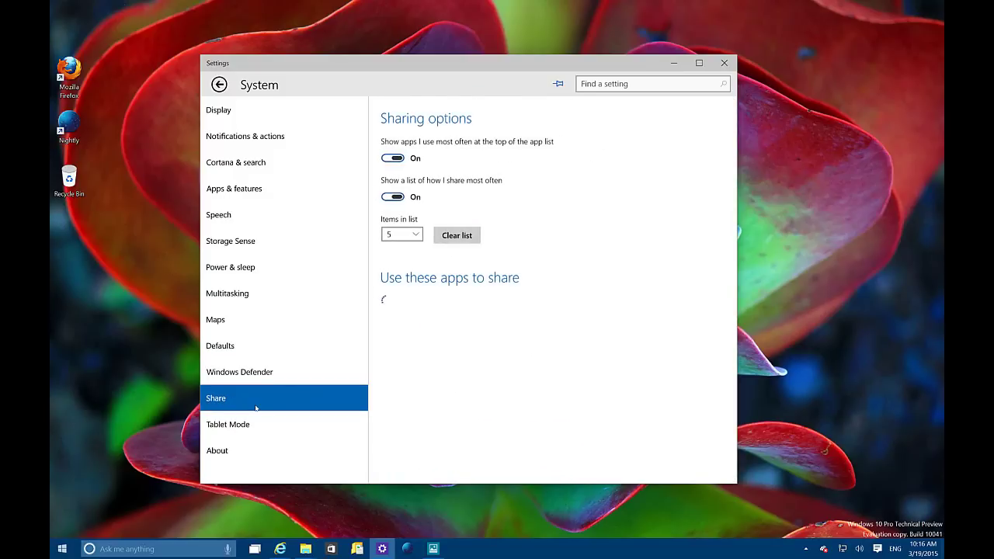
{"action": "left_click", "coordinate": [260, 425]}
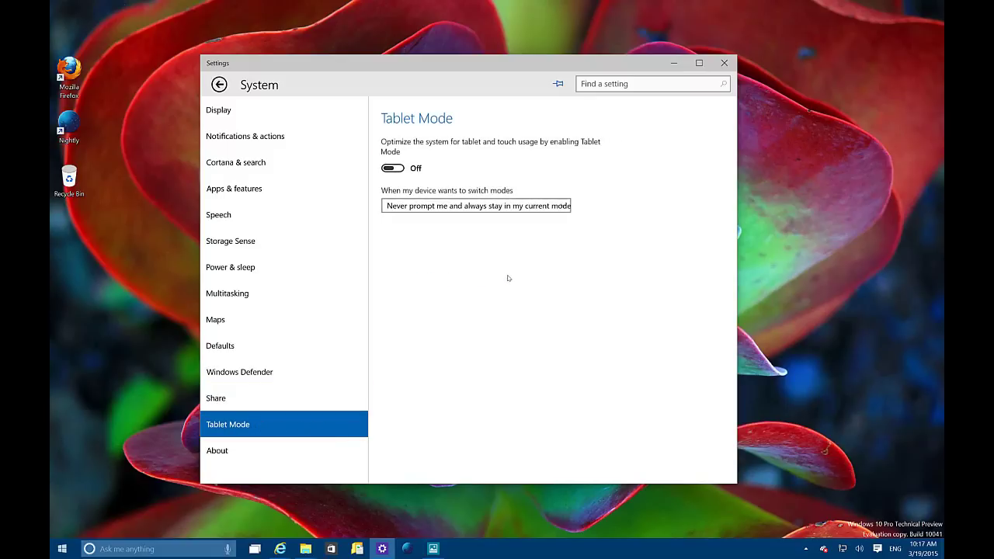
{"action": "left_click", "coordinate": [467, 206]}
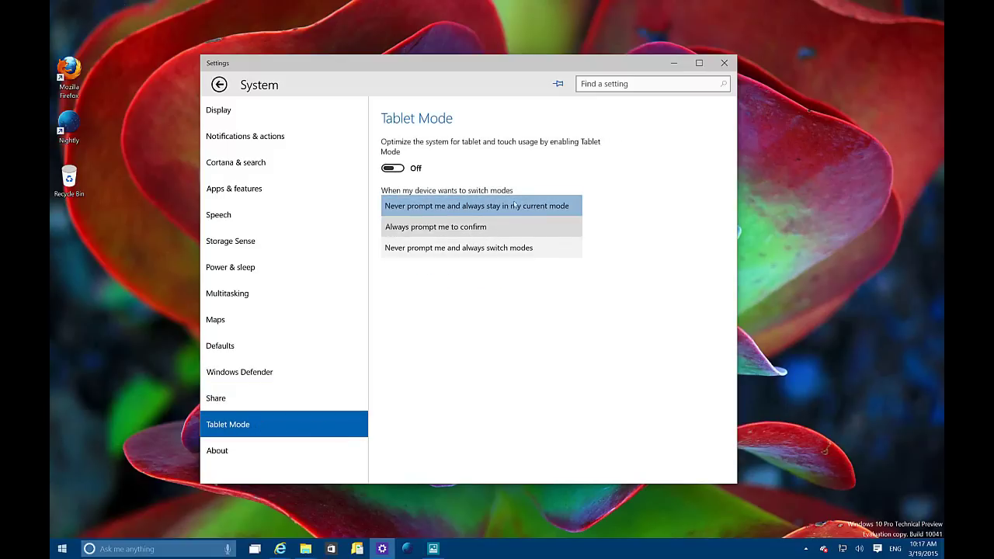
{"action": "left_click", "coordinate": [460, 208]}
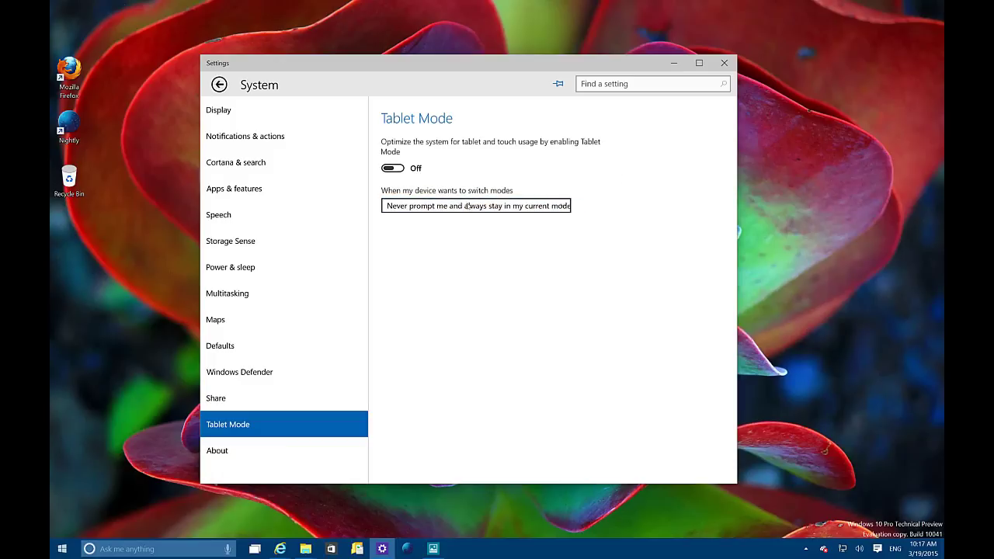
{"action": "left_click", "coordinate": [469, 208]}
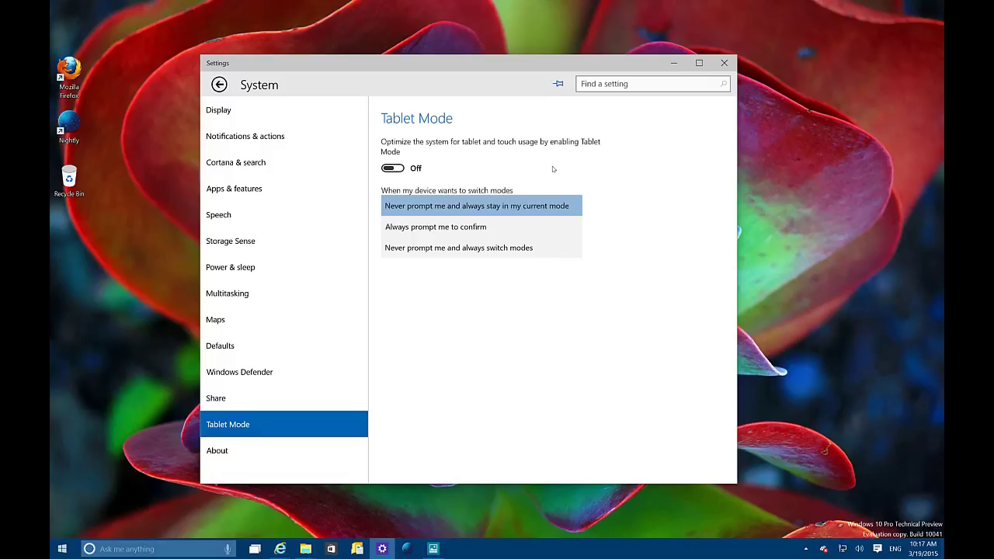
{"action": "key", "text": "Escape"}
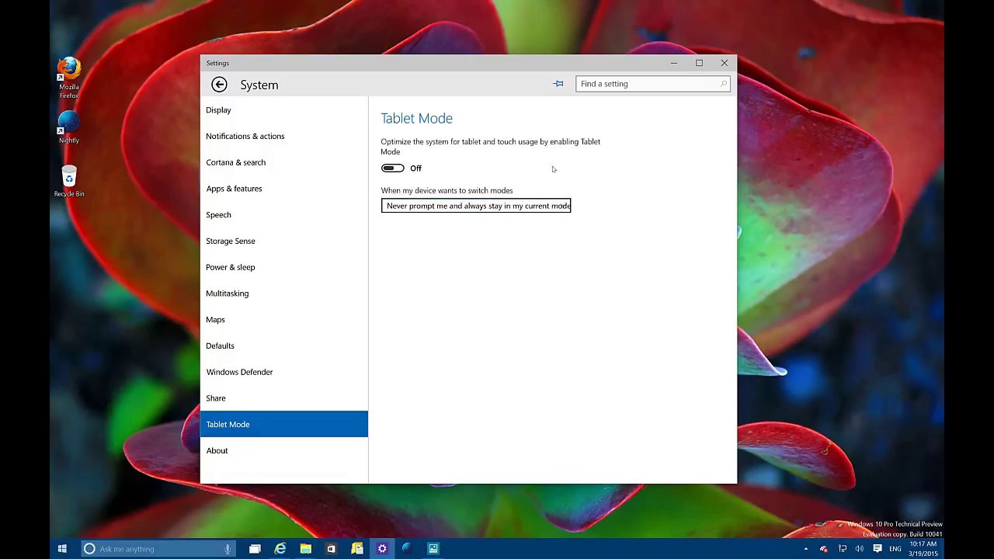
Minimize the Settings window, expand the quick actions in the notification center, and turn on Tablet mode
{"action": "left_click", "coordinate": [673, 63]}
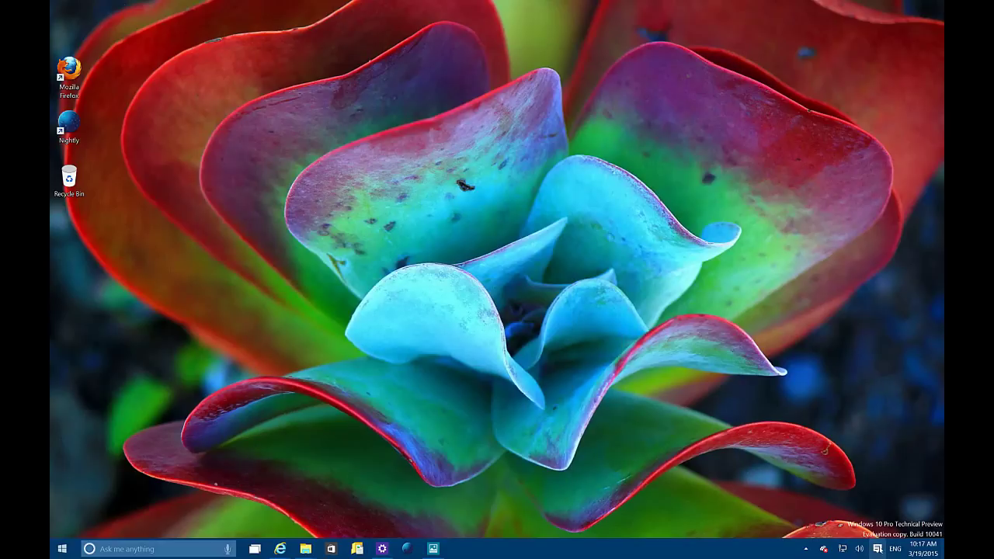
{"action": "left_click", "coordinate": [877, 548]}
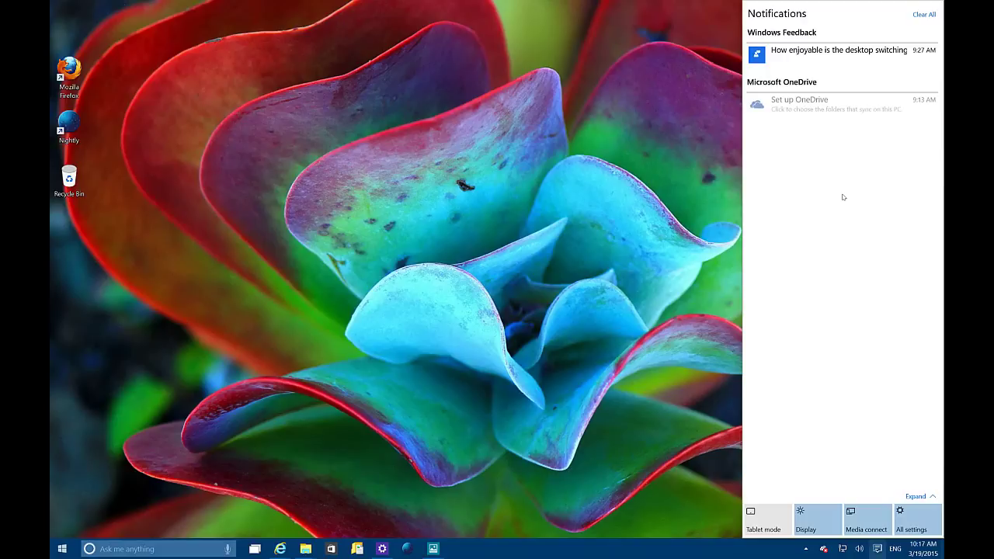
{"action": "left_click", "coordinate": [932, 497]}
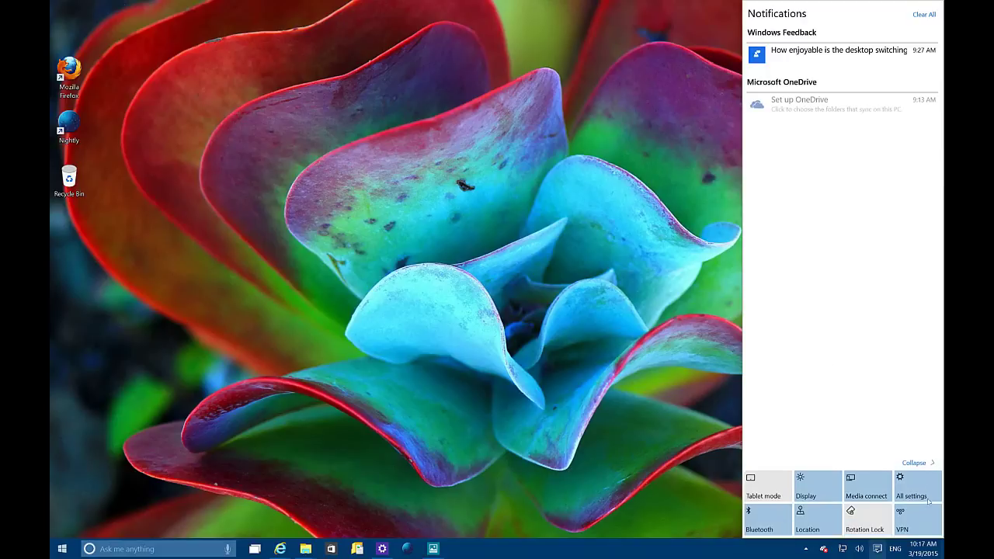
{"action": "left_click", "coordinate": [766, 489]}
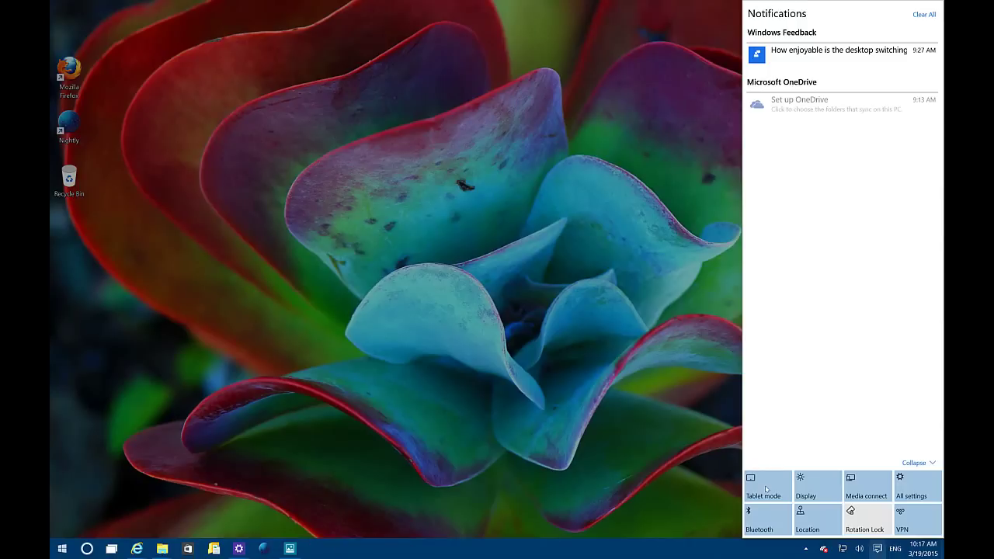
{"action": "left_click", "coordinate": [735, 466]}
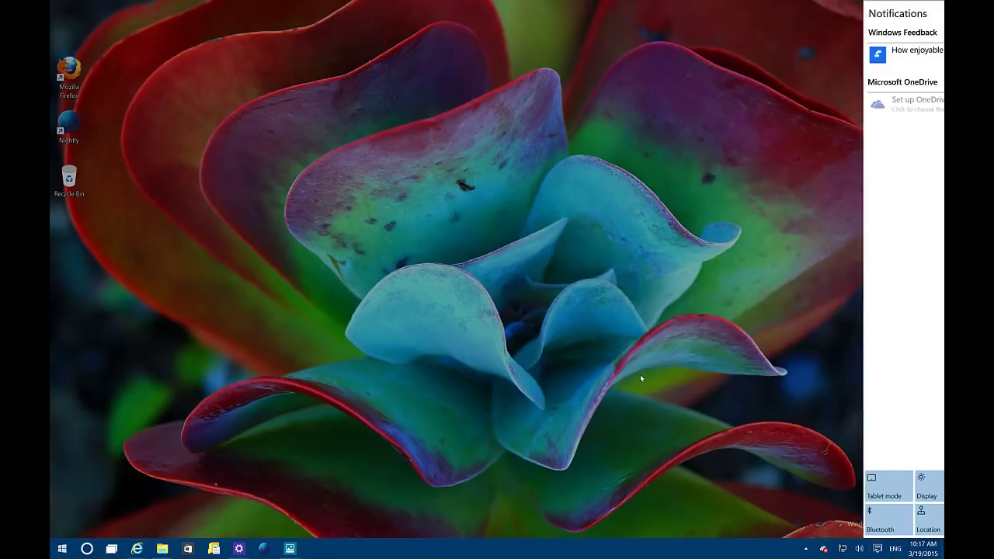
View the Documents folder full screen in Tablet mode and close it, and reveal the title bar of the full-screen Settings window
{"action": "left_click", "coordinate": [215, 549]}
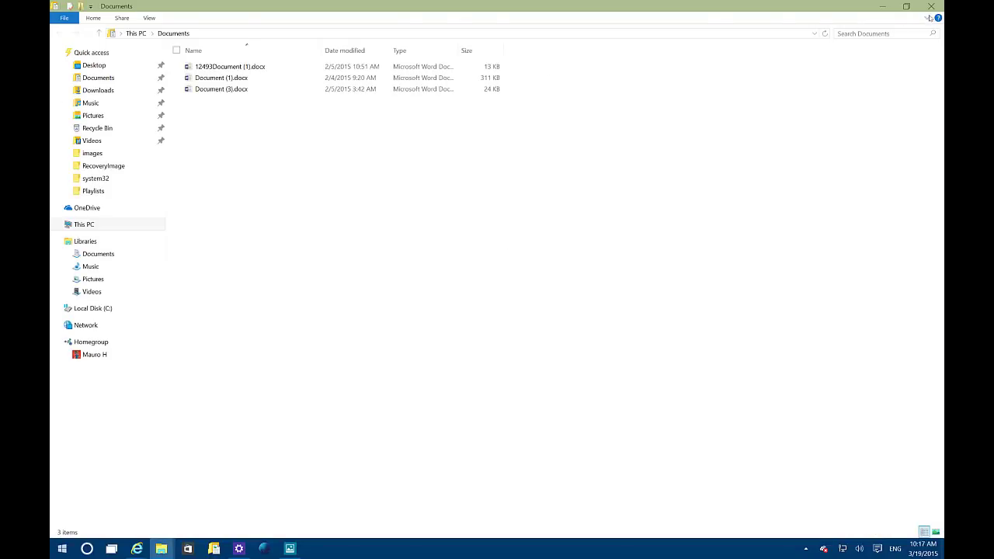
{"action": "left_click", "coordinate": [931, 6]}
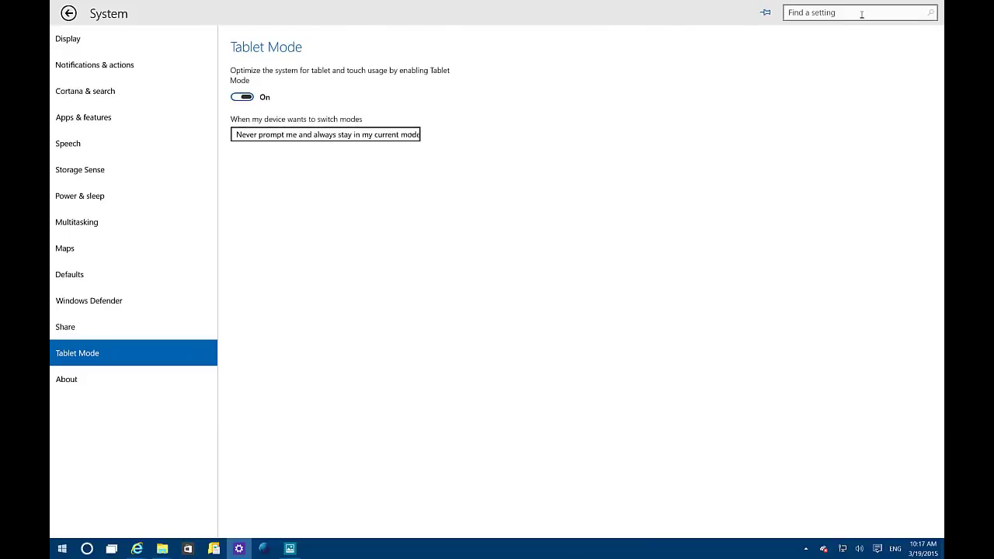
{"action": "mouse_move", "coordinate": [724, 5]}
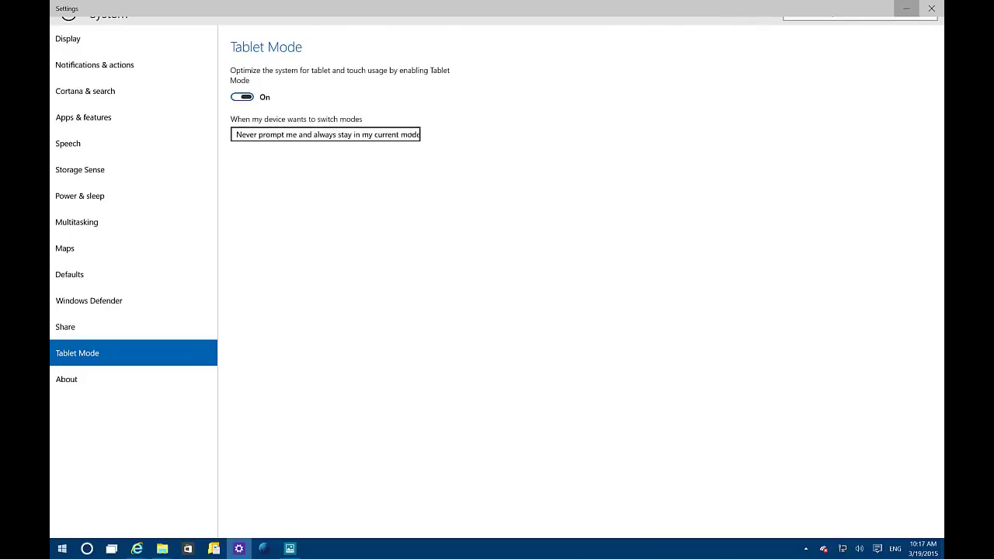
Turn off Tablet mode from the notification center's quick actions and dismiss the notification center
{"action": "left_click", "coordinate": [878, 548]}
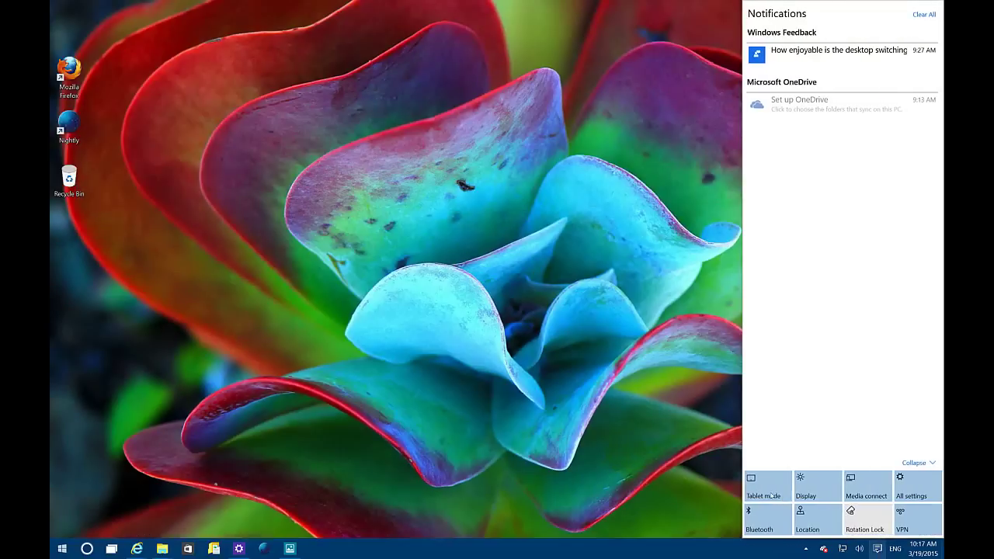
{"action": "left_click", "coordinate": [769, 489]}
{"action": "left_click", "coordinate": [412, 269]}
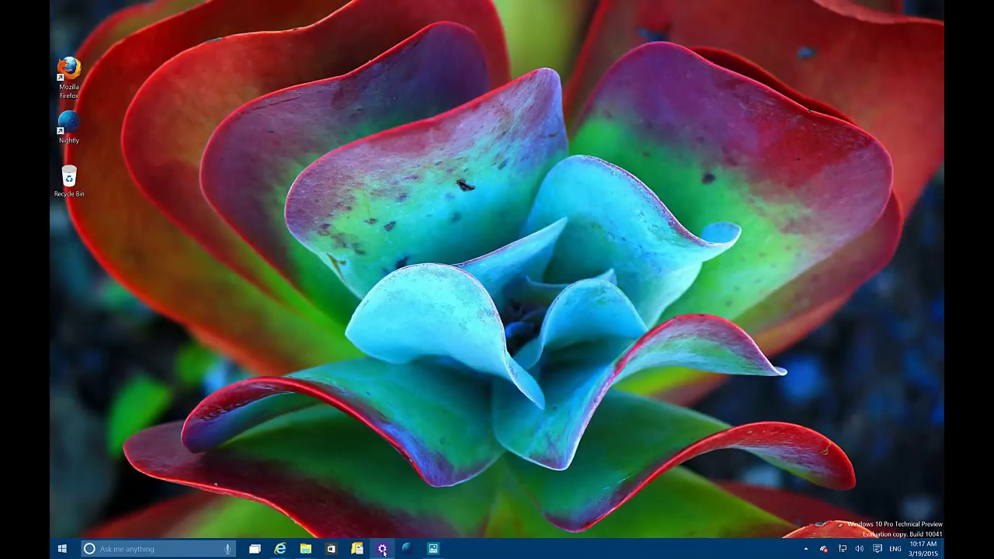
Reopen Settings at its main page, restore the window from its maximized size, and view the Devices categories
{"action": "left_click", "coordinate": [382, 550]}
{"action": "left_click", "coordinate": [70, 33]}
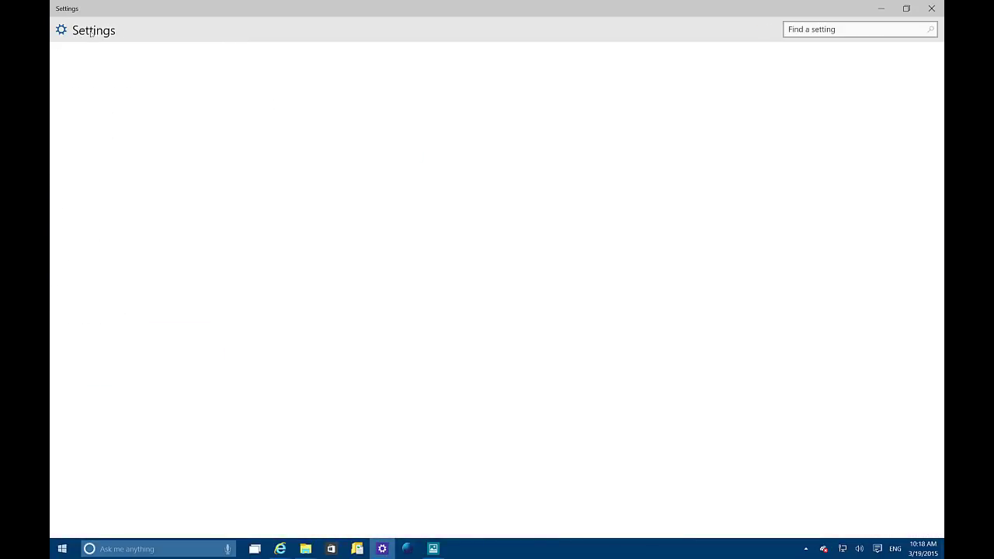
{"action": "double_click", "coordinate": [355, 18]}
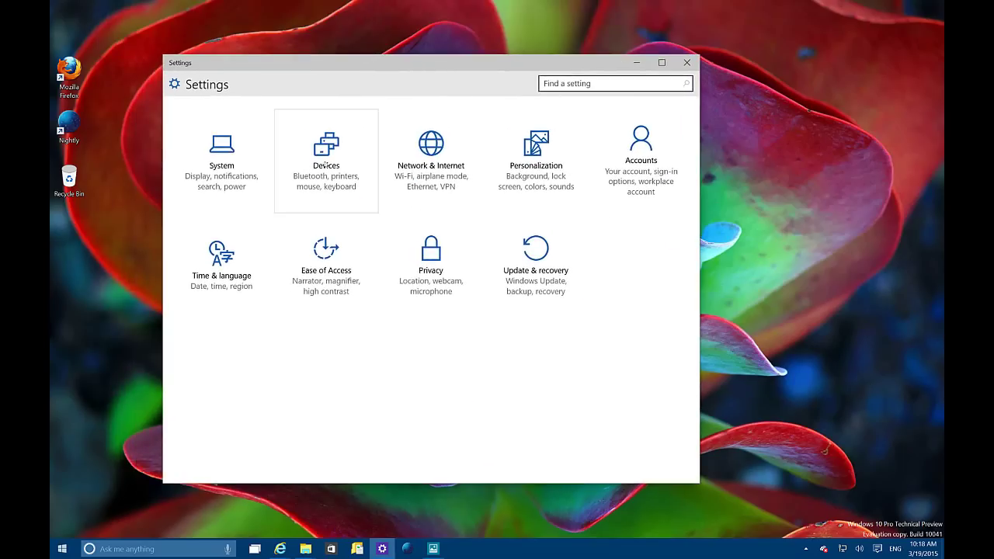
{"action": "left_click", "coordinate": [325, 163]}
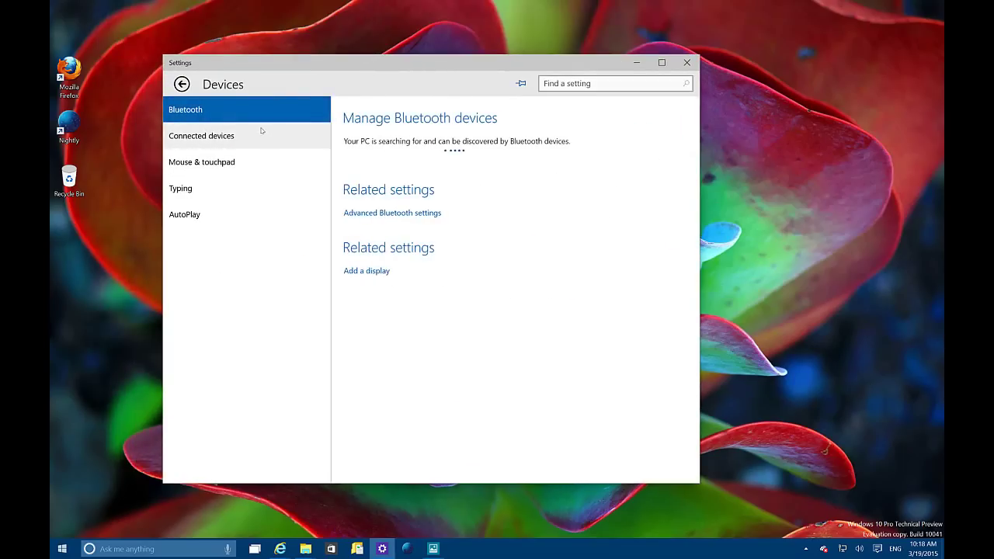
{"action": "left_click", "coordinate": [182, 84]}
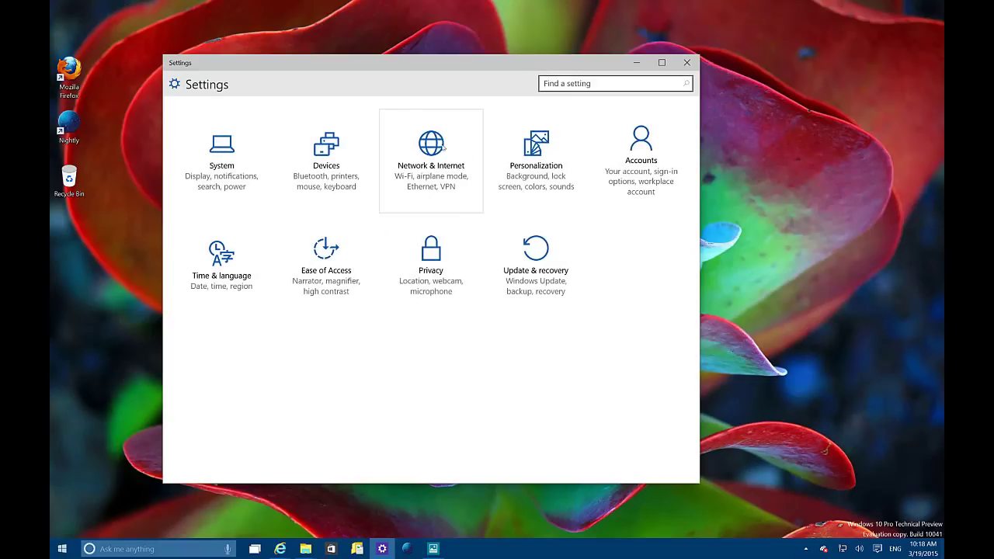
Review the VPN, Ethernet, Dial-up and Proxy pages of Network & Internet, and briefly view the Personalization settings
{"action": "left_click", "coordinate": [442, 147]}
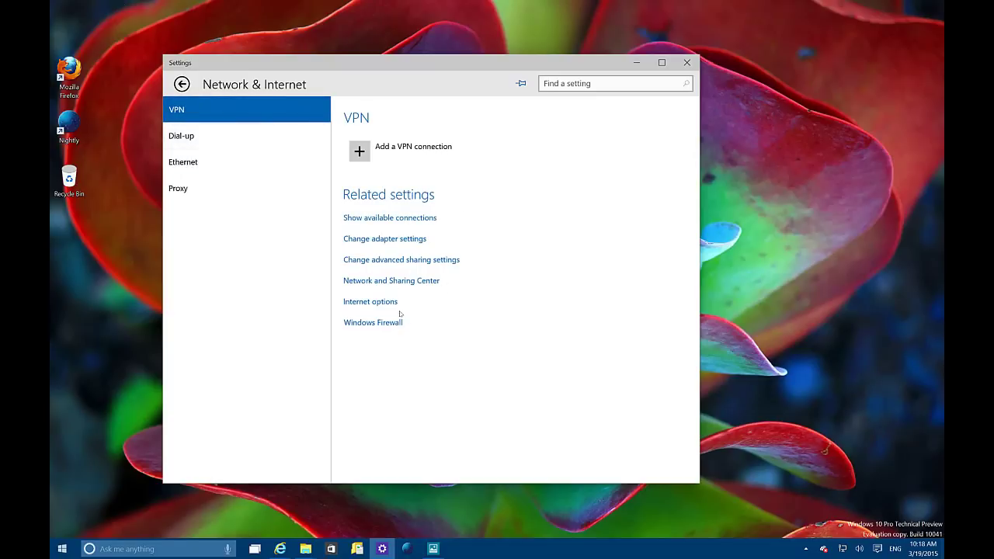
{"action": "left_click", "coordinate": [190, 162]}
{"action": "left_click", "coordinate": [191, 136]}
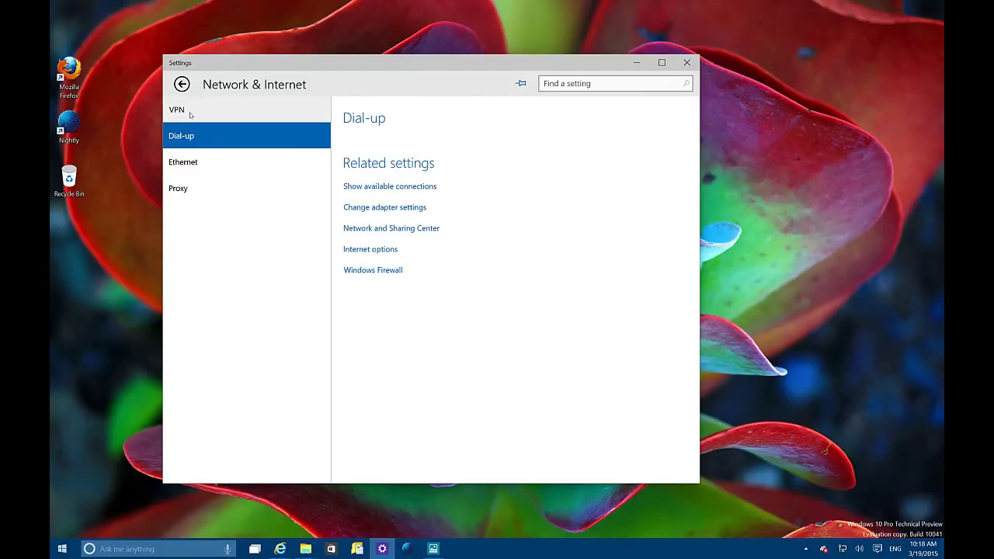
{"action": "left_click", "coordinate": [190, 111]}
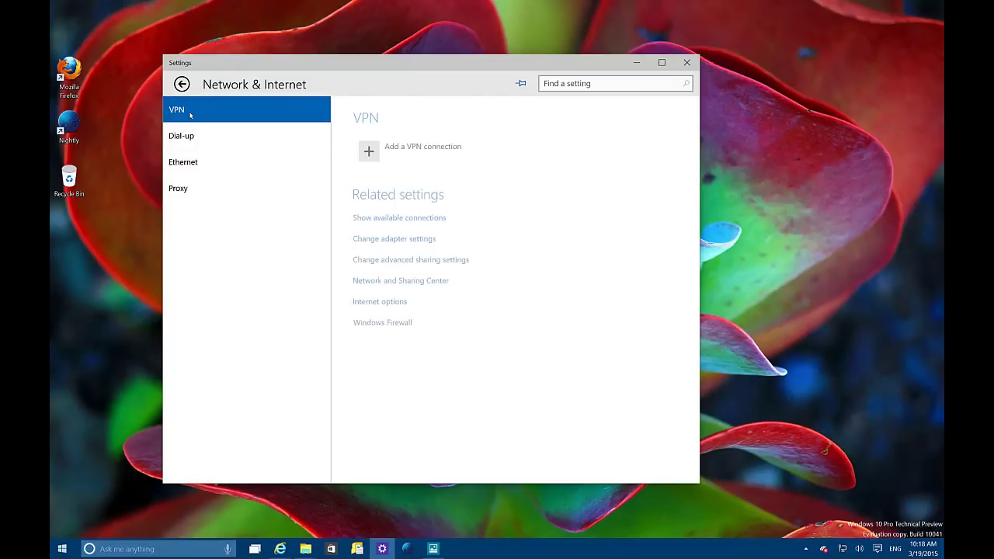
{"action": "left_click", "coordinate": [195, 190]}
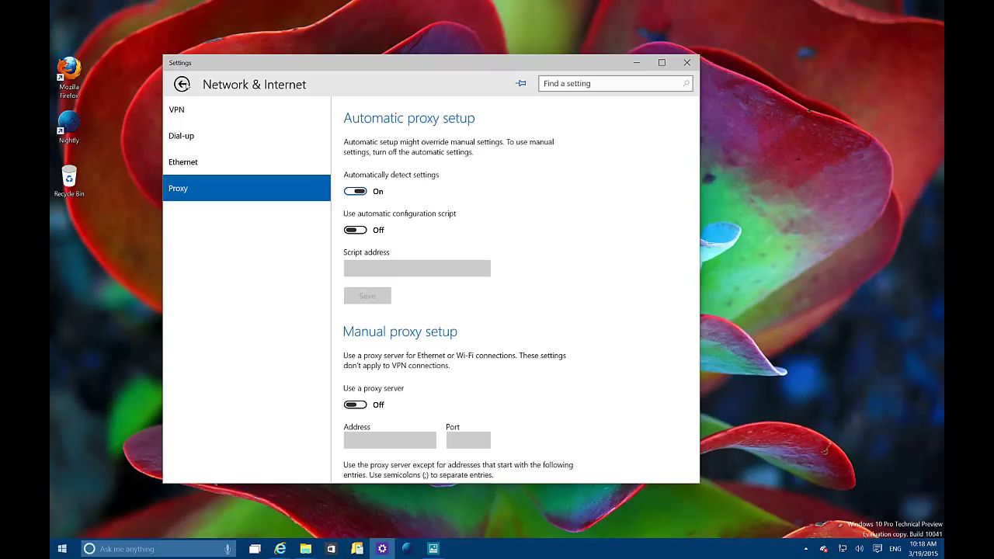
{"action": "left_click", "coordinate": [183, 84]}
{"action": "left_click", "coordinate": [522, 167]}
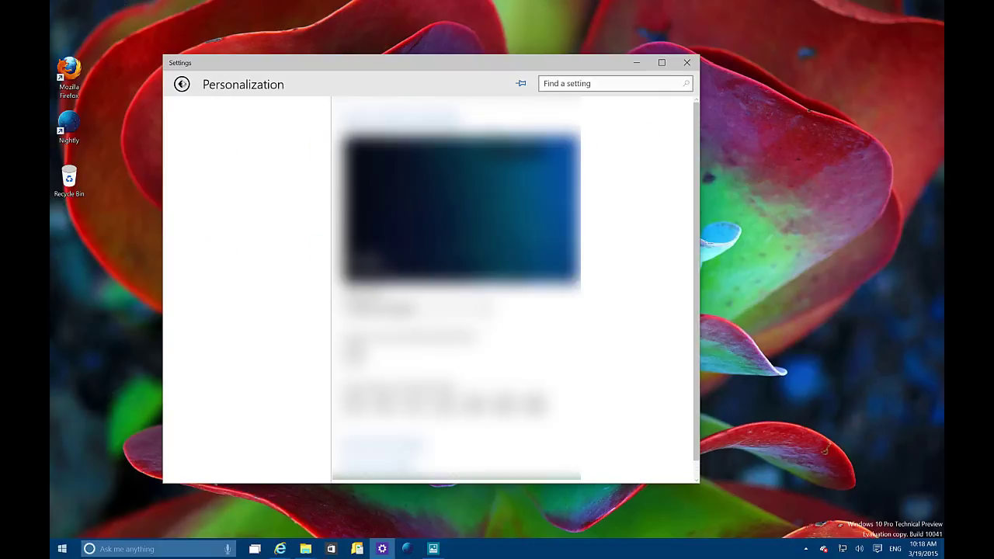
{"action": "left_click", "coordinate": [182, 84]}
Review the Accounts settings: your account, sign-in options, workplace, sync your settings and other users
{"action": "left_click", "coordinate": [636, 165]}
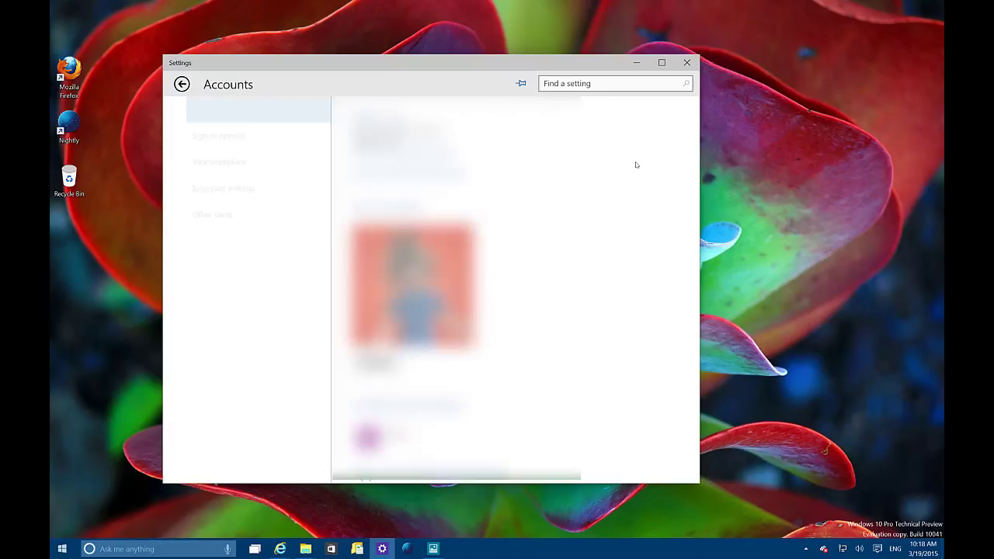
{"action": "scroll", "coordinate": [512, 272], "scroll_direction": "down", "scroll_amount": 2}
{"action": "scroll", "coordinate": [512, 272], "scroll_direction": "up", "scroll_amount": 2}
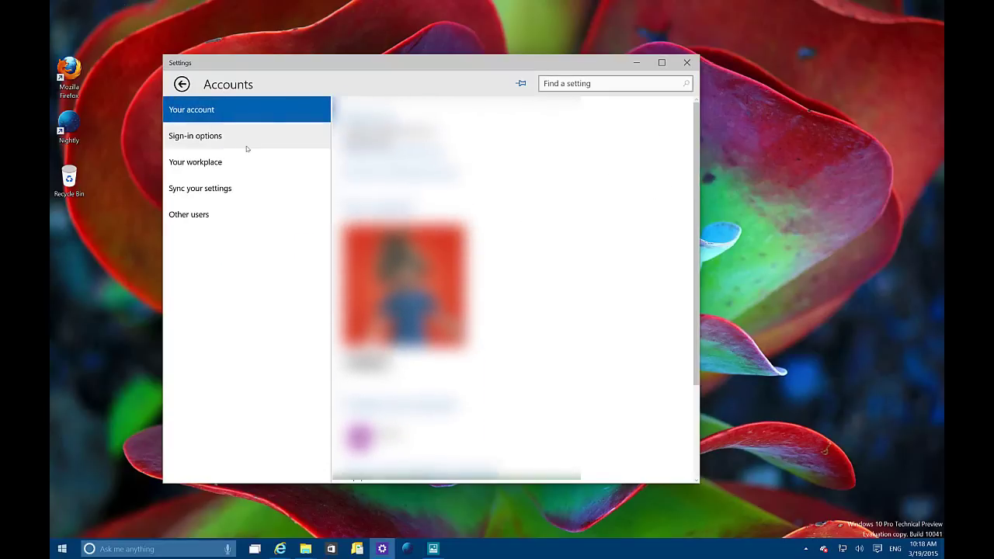
{"action": "left_click", "coordinate": [222, 148]}
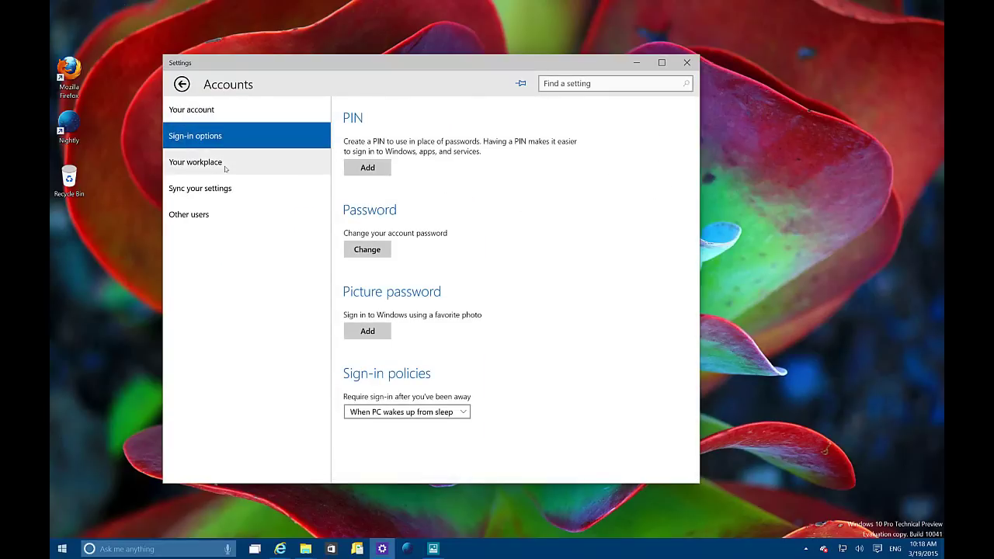
{"action": "left_click", "coordinate": [225, 168]}
{"action": "left_click", "coordinate": [229, 191]}
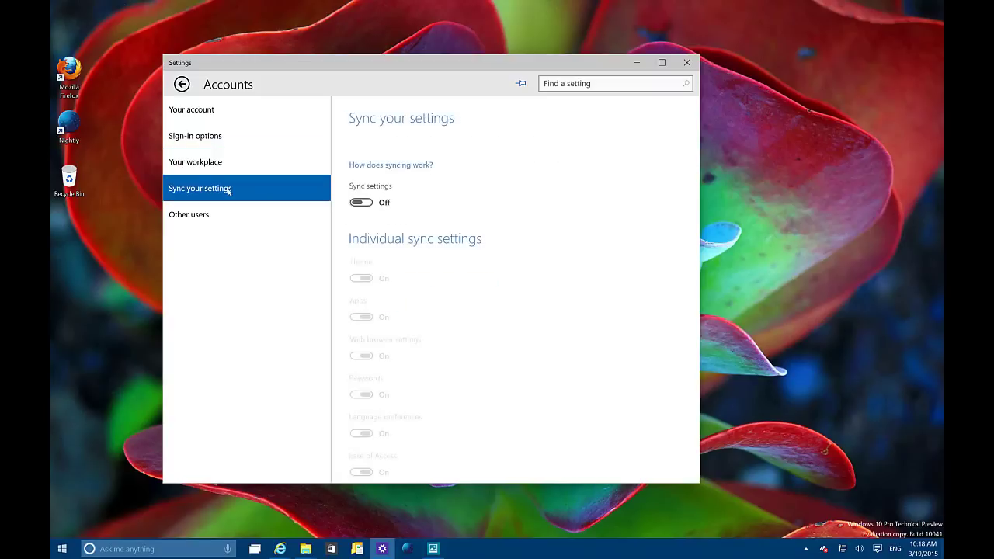
{"action": "left_click", "coordinate": [228, 218]}
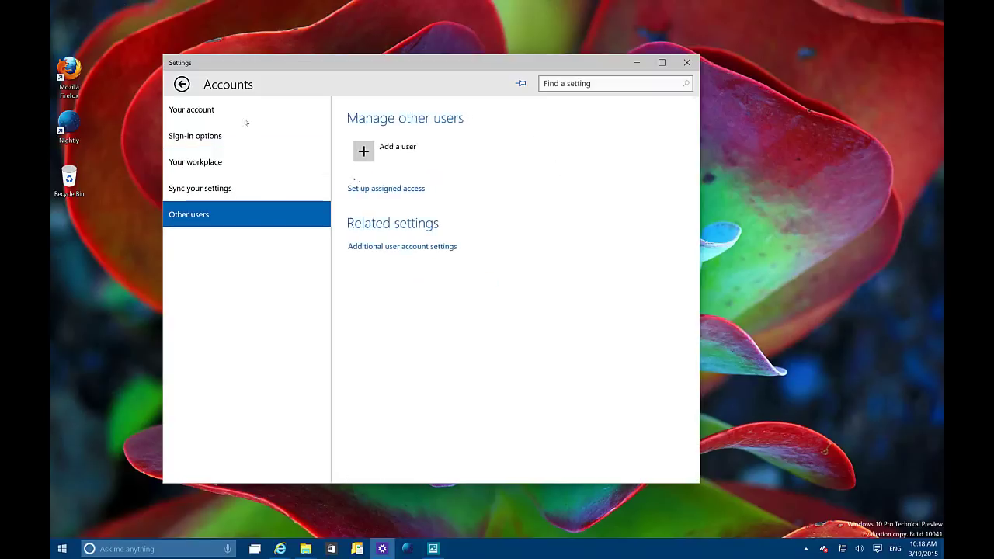
{"action": "left_click", "coordinate": [182, 84]}
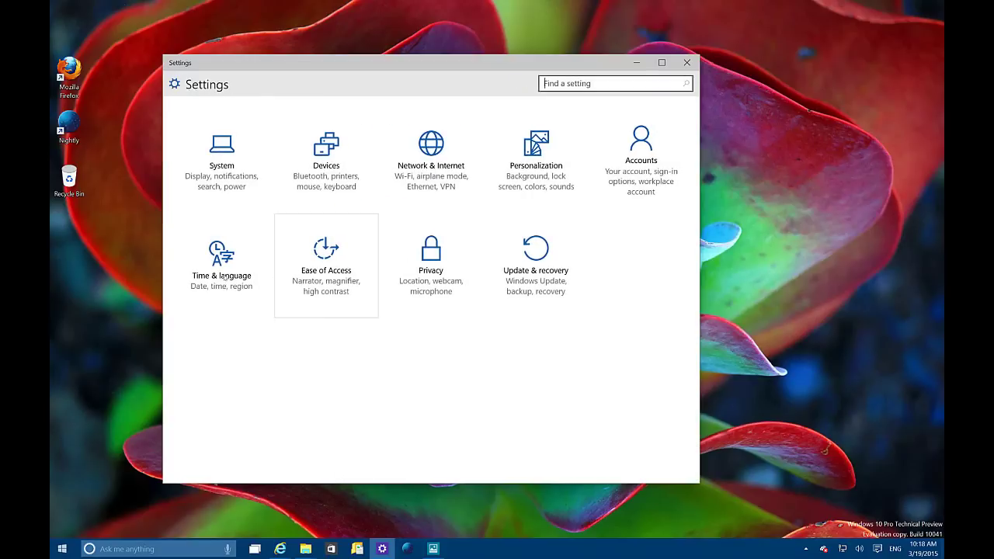
View the Date & time and Region & language pages of the Time & language settings
{"action": "left_click", "coordinate": [223, 264]}
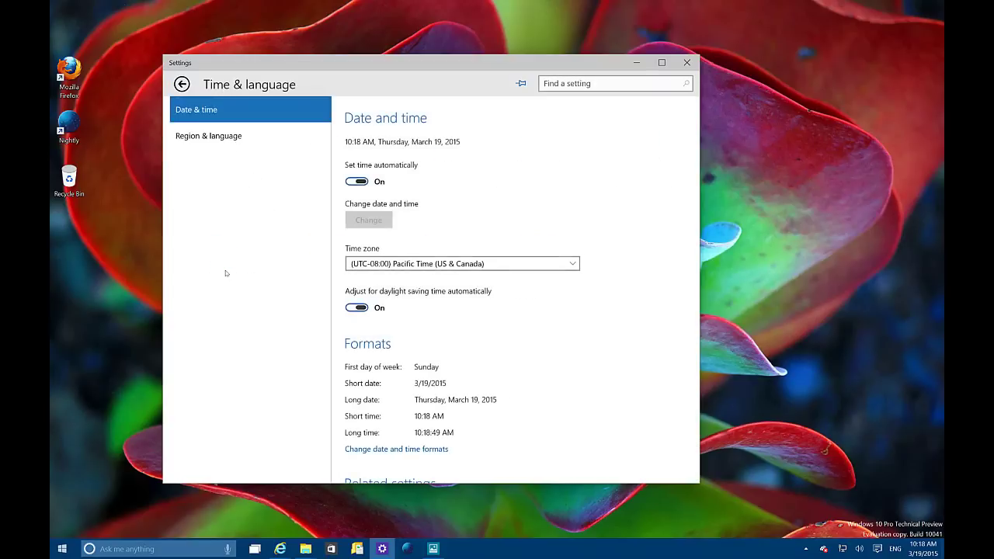
{"action": "left_click", "coordinate": [233, 137]}
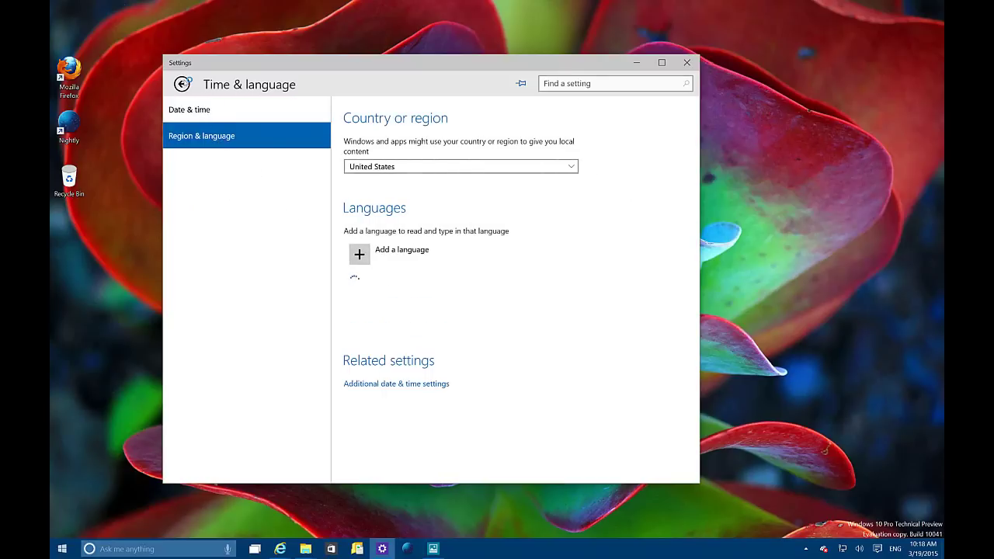
{"action": "left_click", "coordinate": [185, 85]}
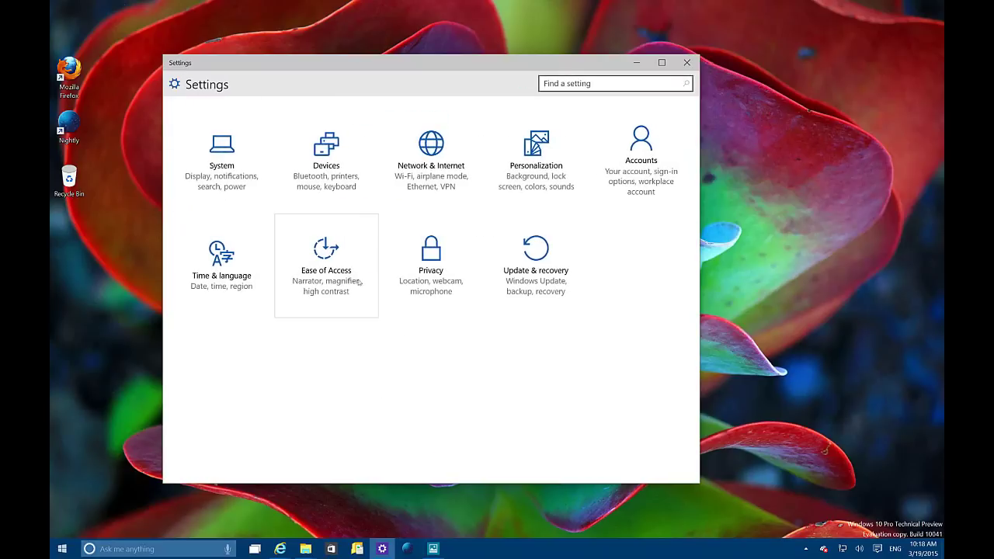
View the Ease of Access settings and examine the font, background and window options for closed captioning
{"action": "left_click", "coordinate": [338, 270]}
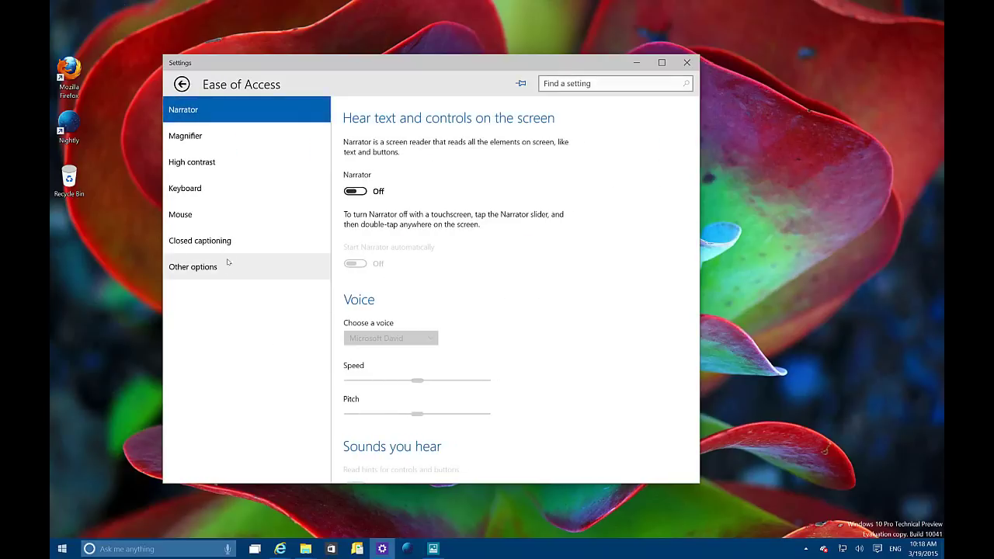
{"action": "left_click", "coordinate": [229, 240]}
{"action": "scroll", "coordinate": [555, 186], "scroll_direction": "down", "scroll_amount": 3}
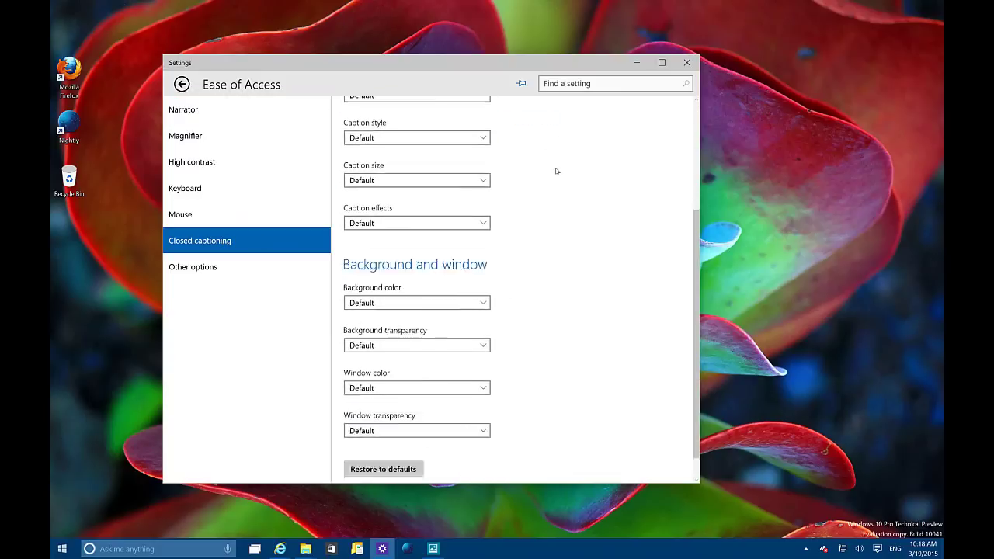
{"action": "scroll", "coordinate": [554, 168], "scroll_direction": "up", "scroll_amount": 3}
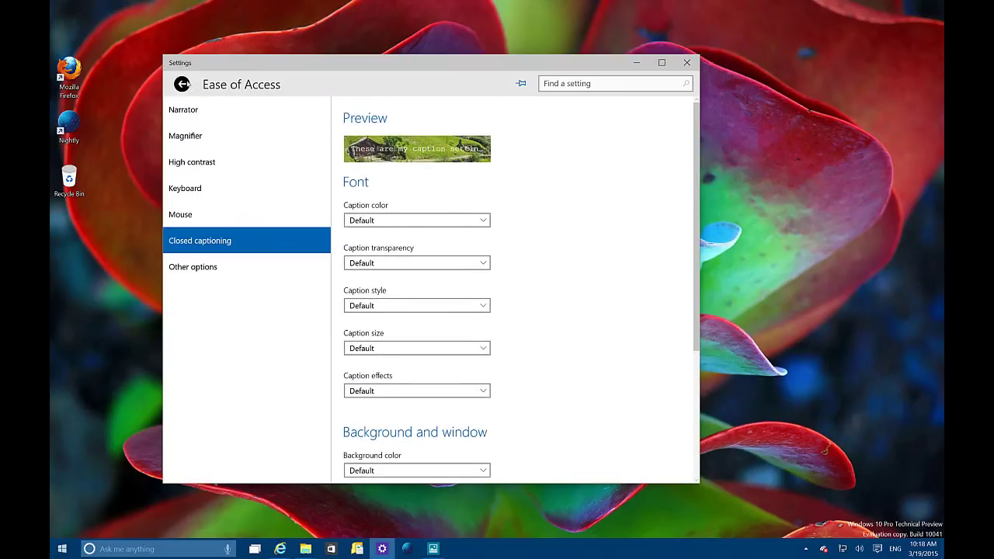
{"action": "left_click", "coordinate": [182, 84]}
Review the General, Contacts, Calendar and Messaging pages of the Privacy settings and return to the main settings page
{"action": "left_click", "coordinate": [430, 254]}
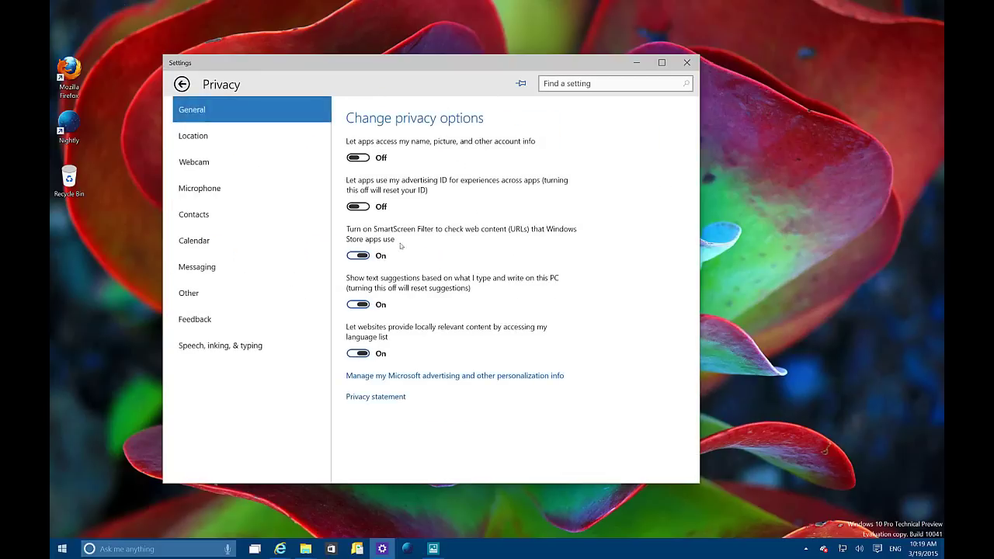
{"action": "left_click", "coordinate": [255, 219]}
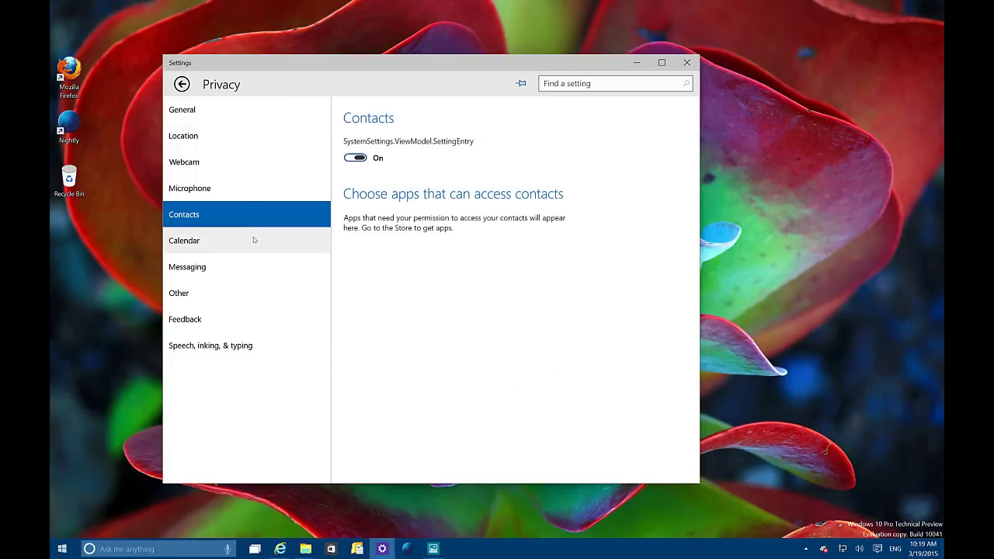
{"action": "left_click", "coordinate": [253, 240]}
{"action": "left_click", "coordinate": [240, 269]}
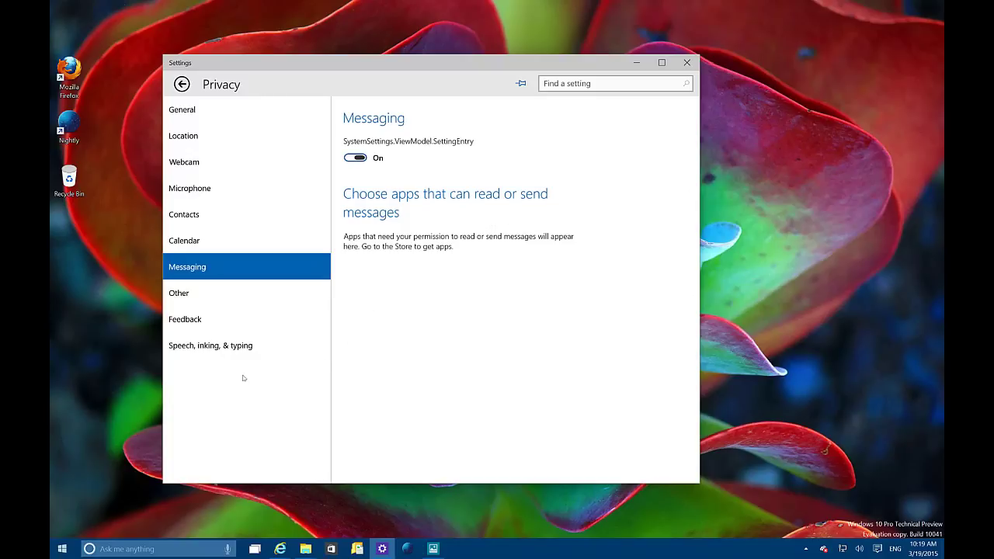
{"action": "left_click", "coordinate": [181, 85]}
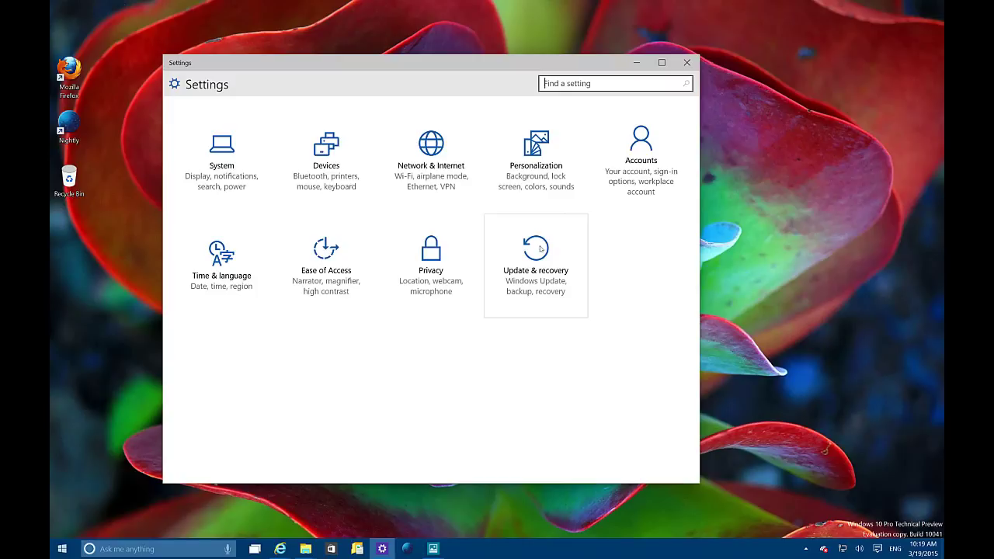
Review the advanced Windows Update options in Update & recovery, including the page for choosing how updates are downloaded
{"action": "left_click", "coordinate": [541, 248]}
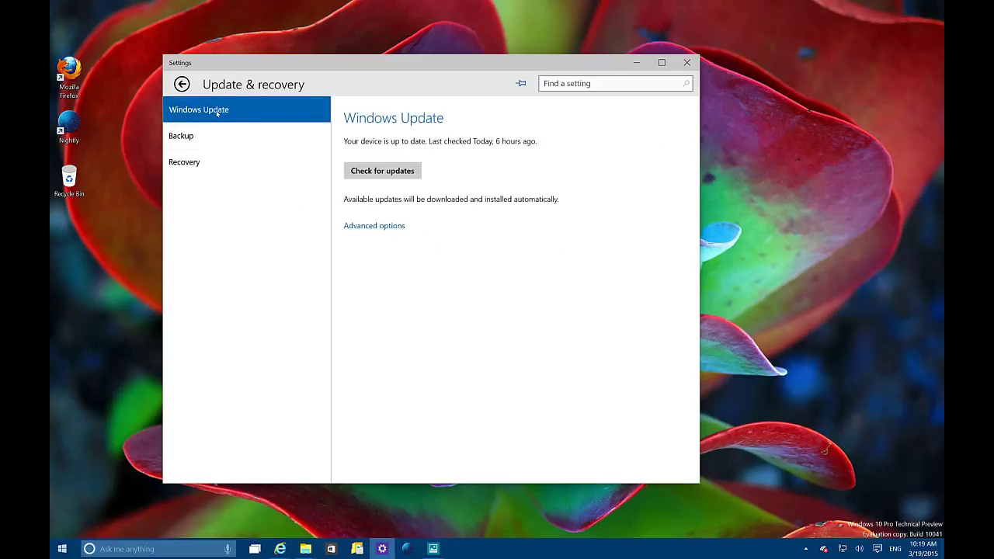
{"action": "left_click", "coordinate": [376, 226]}
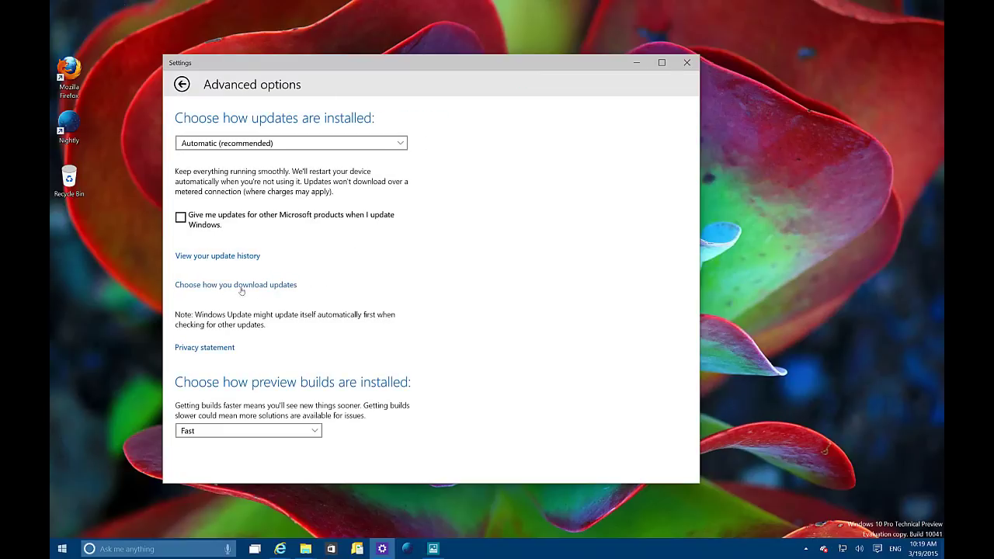
{"action": "left_click", "coordinate": [216, 287]}
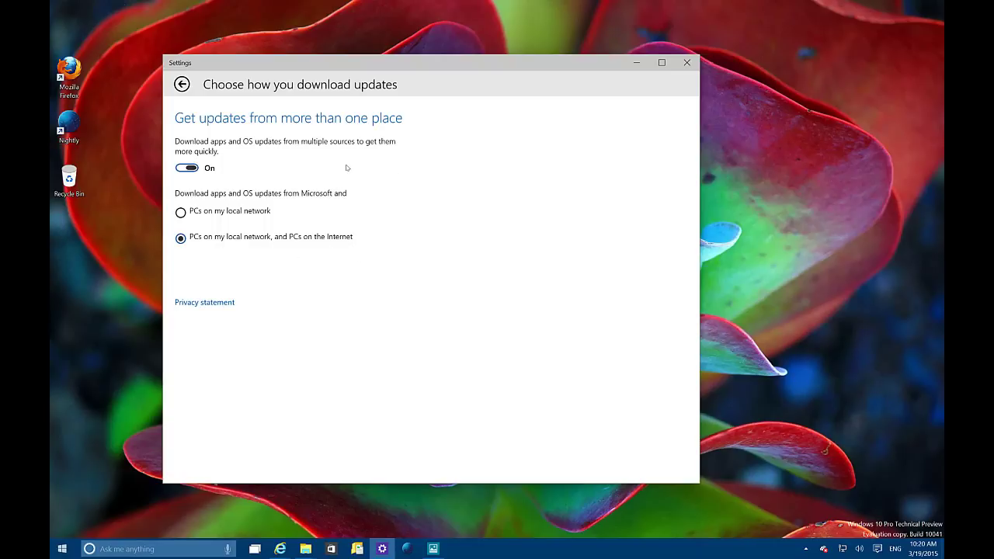
{"action": "left_click_drag", "start_coordinate": [386, 64], "coordinate": [394, 52]}
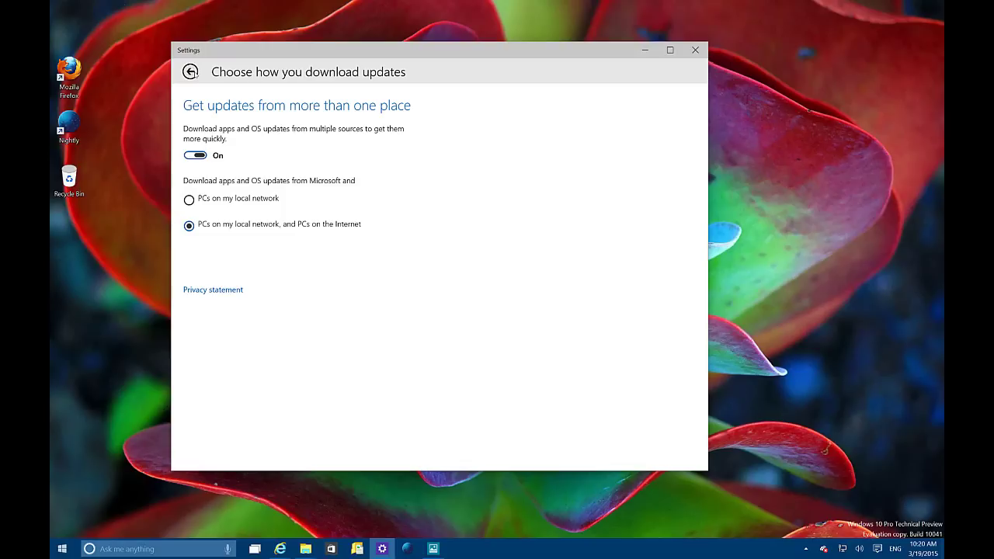
{"action": "left_click", "coordinate": [191, 72]}
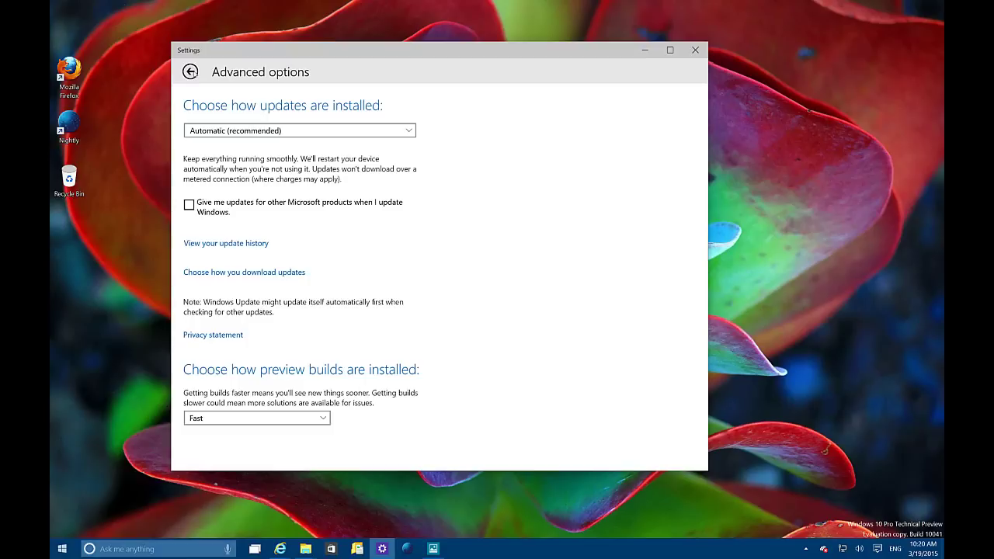
{"action": "left_click", "coordinate": [190, 71]}
View the Backup and Recovery pages of Update & recovery and return to the main settings page
{"action": "left_click", "coordinate": [208, 129]}
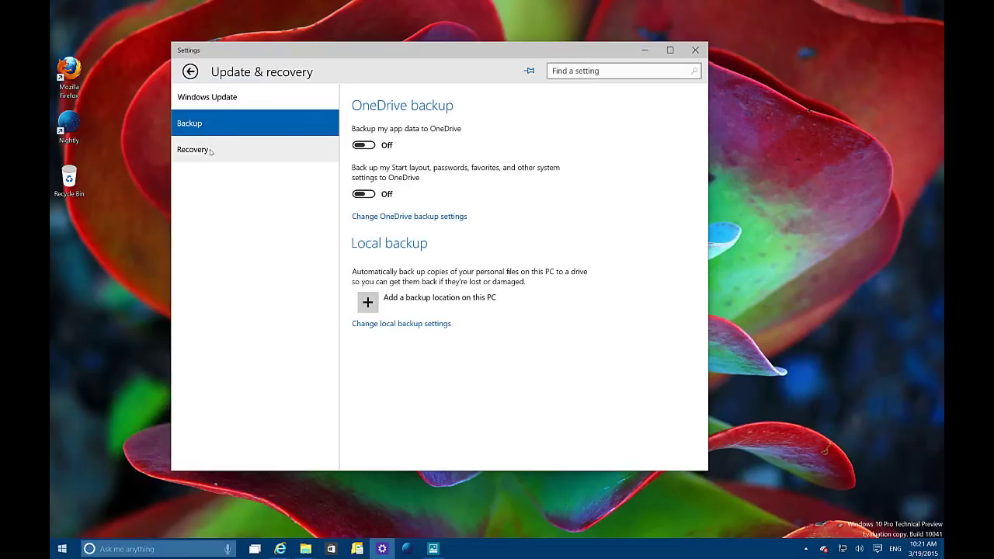
{"action": "left_click", "coordinate": [193, 149]}
{"action": "scroll", "coordinate": [535, 227], "scroll_direction": "down", "scroll_amount": 2}
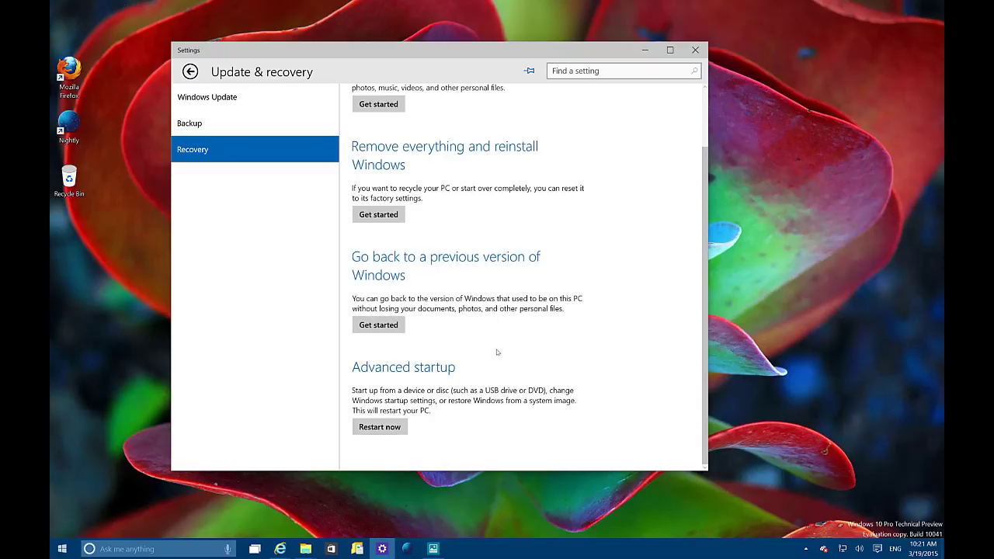
{"action": "left_click", "coordinate": [191, 71]}
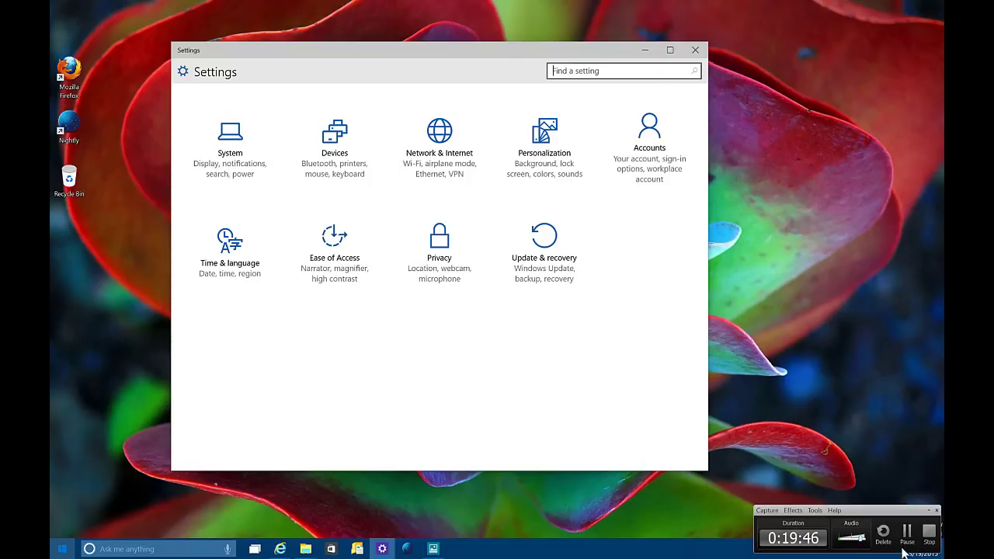
{"action": "left_click", "coordinate": [908, 534]}
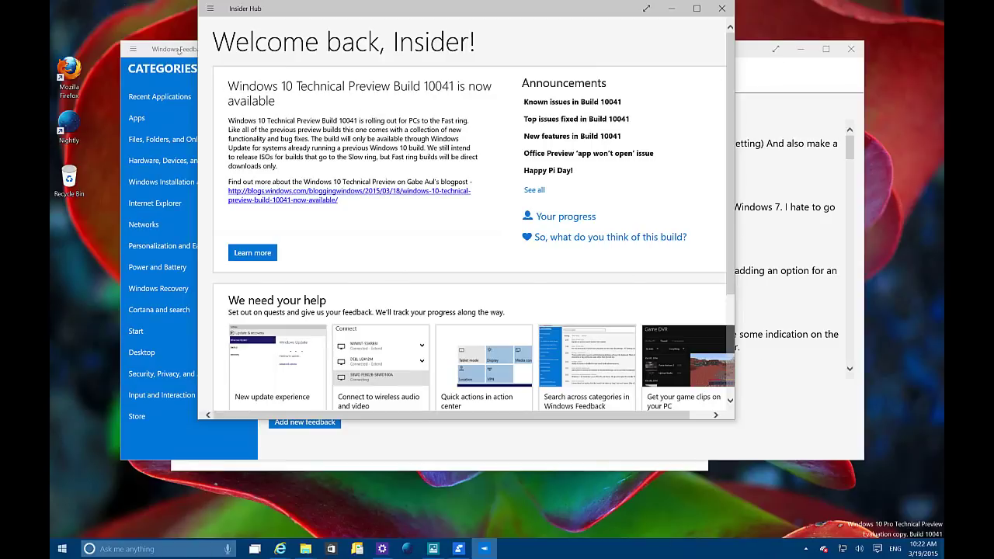
Bring Windows Feedback to the front, view the Network Connections shortcut suggestion, and browse the trending feedback list
{"action": "left_click", "coordinate": [178, 50]}
{"action": "left_click_drag", "start_coordinate": [409, 55], "coordinate": [395, 81]}
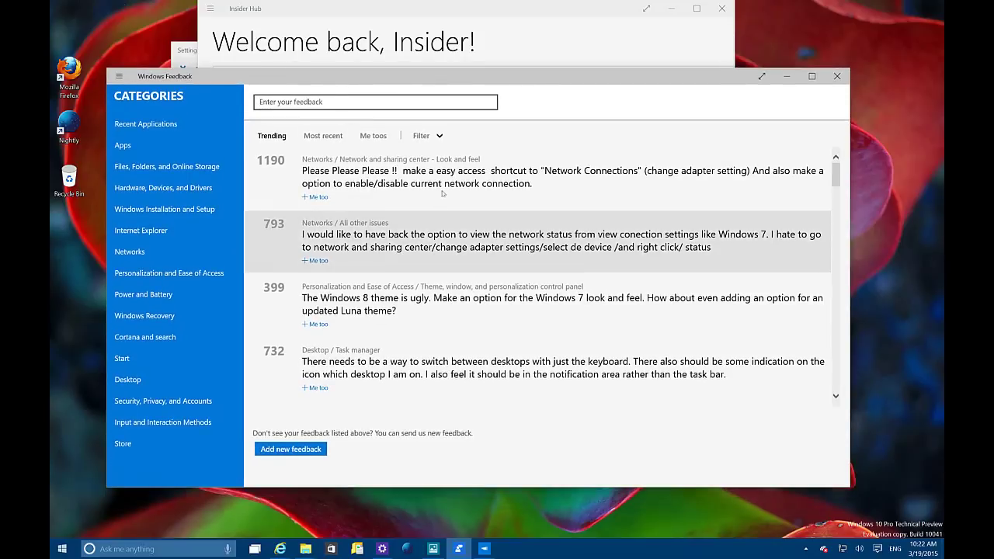
{"action": "left_click", "coordinate": [461, 177]}
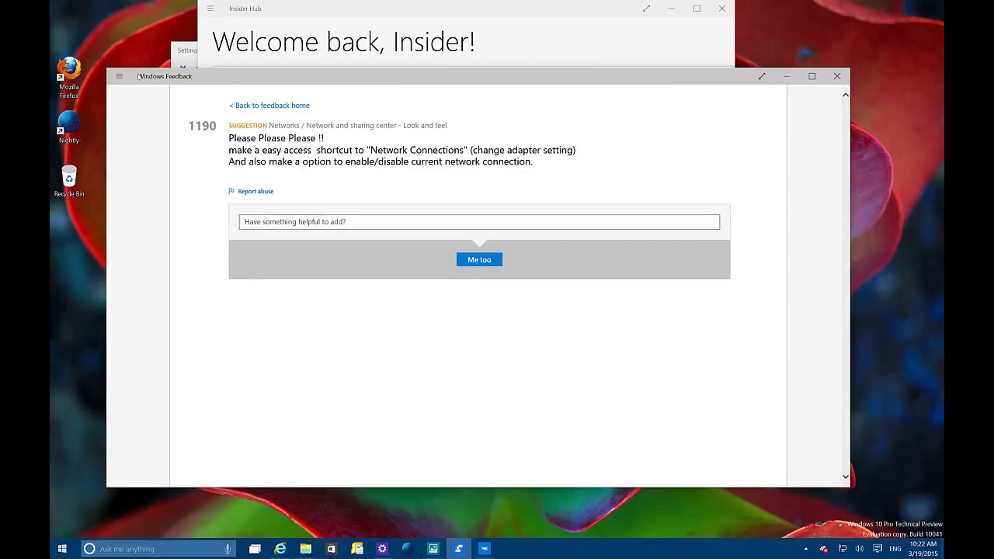
{"action": "left_click", "coordinate": [255, 106]}
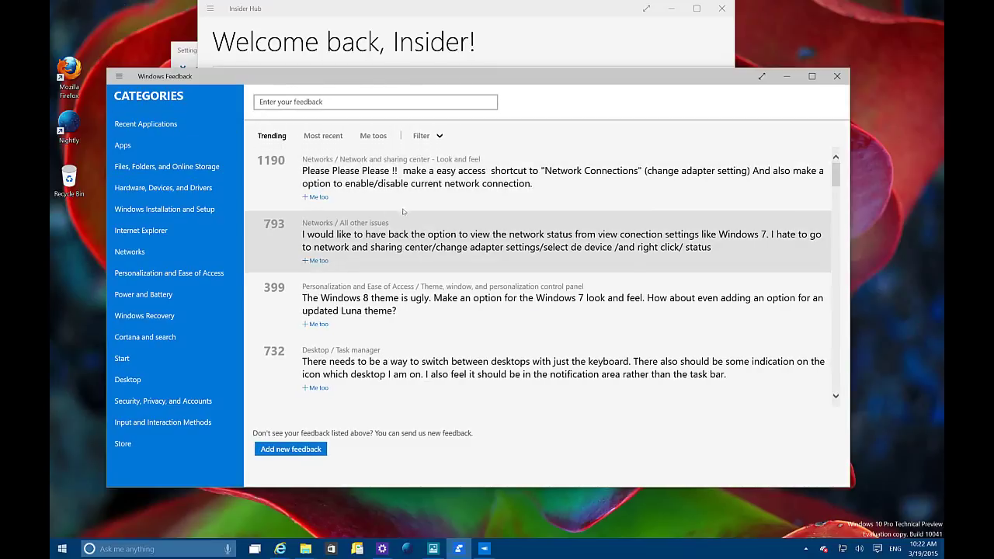
{"action": "scroll", "coordinate": [426, 202], "scroll_direction": "down", "scroll_amount": 10}
{"action": "scroll", "coordinate": [425, 202], "scroll_direction": "down", "scroll_amount": 4}
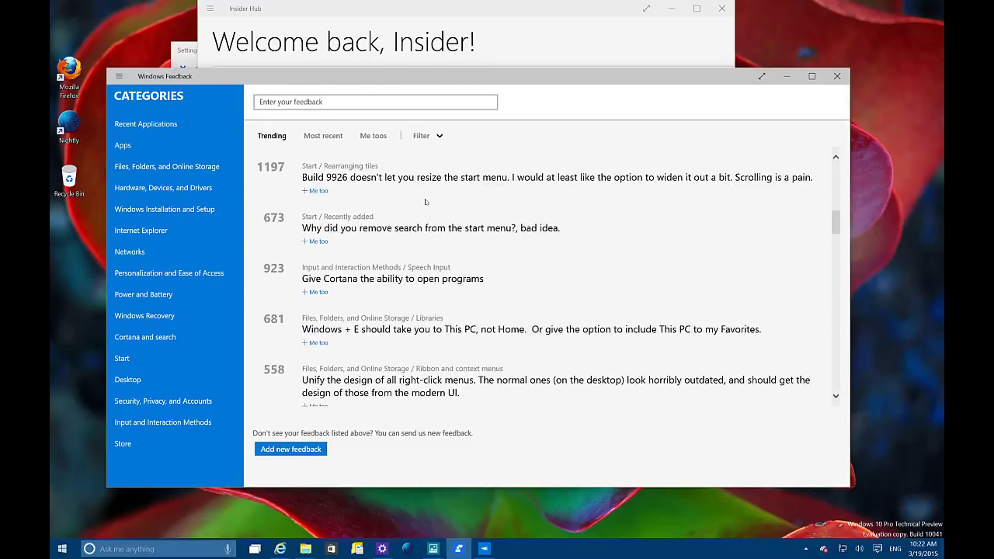
{"action": "scroll", "coordinate": [426, 202], "scroll_direction": "up", "scroll_amount": 3}
{"action": "scroll", "coordinate": [425, 202], "scroll_direction": "up", "scroll_amount": 10}
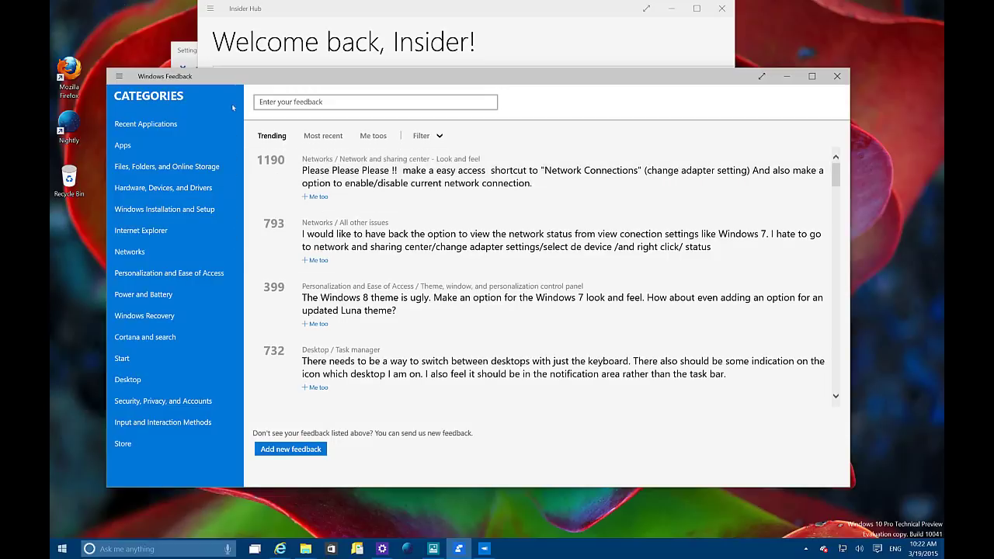
Switch to Insider Hub, view the Your Progress activity page, and return to the welcome page
{"action": "left_click", "coordinate": [345, 37]}
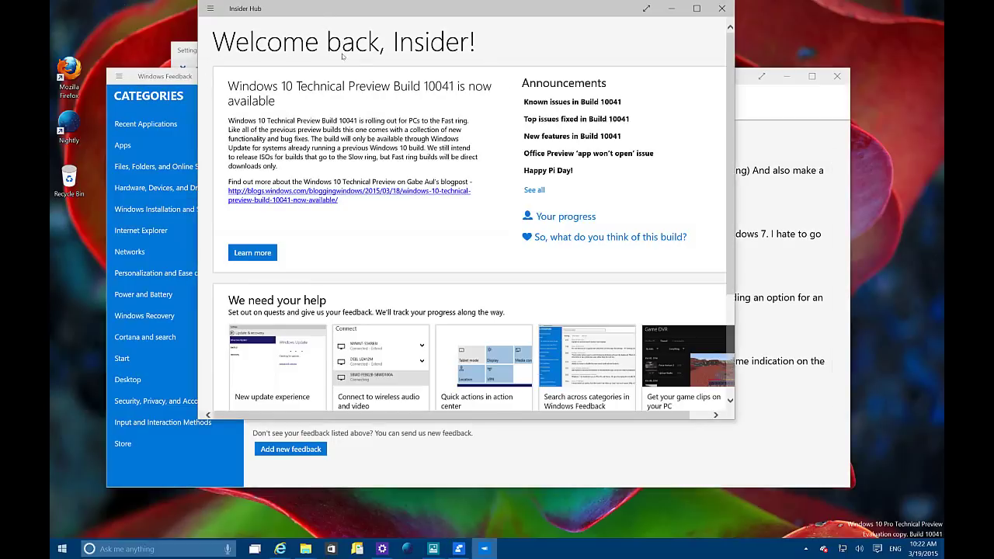
{"action": "left_click", "coordinate": [569, 218]}
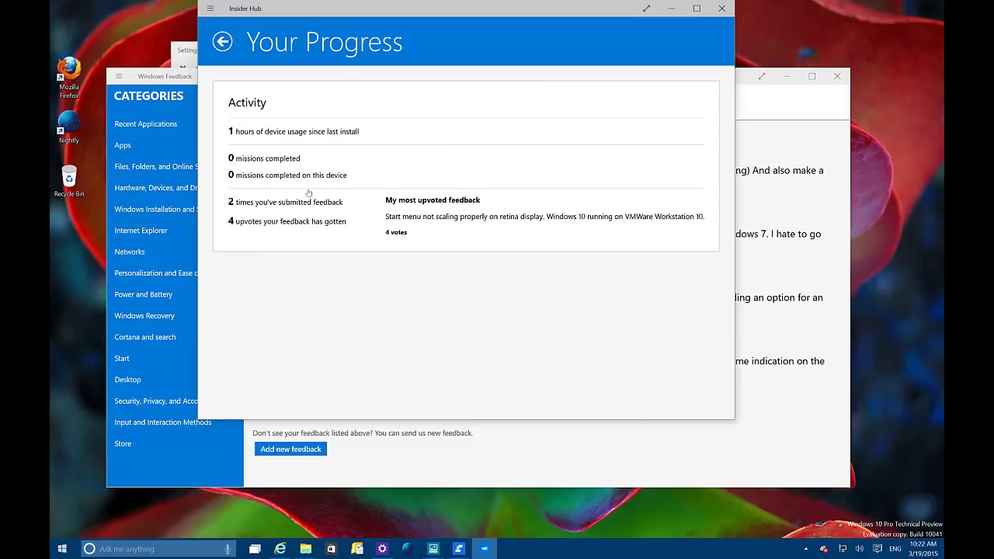
{"action": "left_click", "coordinate": [223, 43]}
{"action": "left_click", "coordinate": [223, 41]}
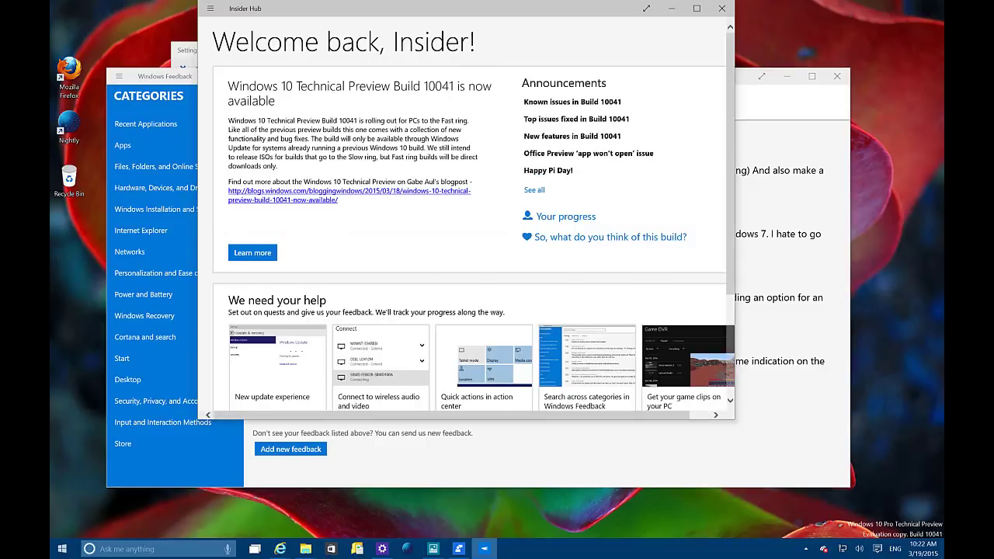
Show the empty desktop, view Cortana's daily routine and news cards, and close Cortana
{"action": "key", "text": "F10"}
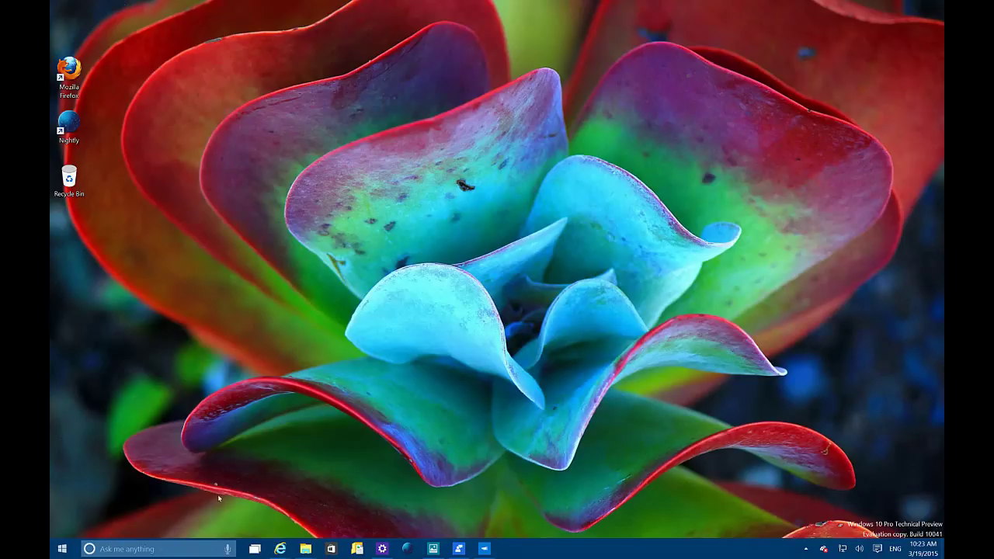
{"action": "left_click", "coordinate": [187, 548]}
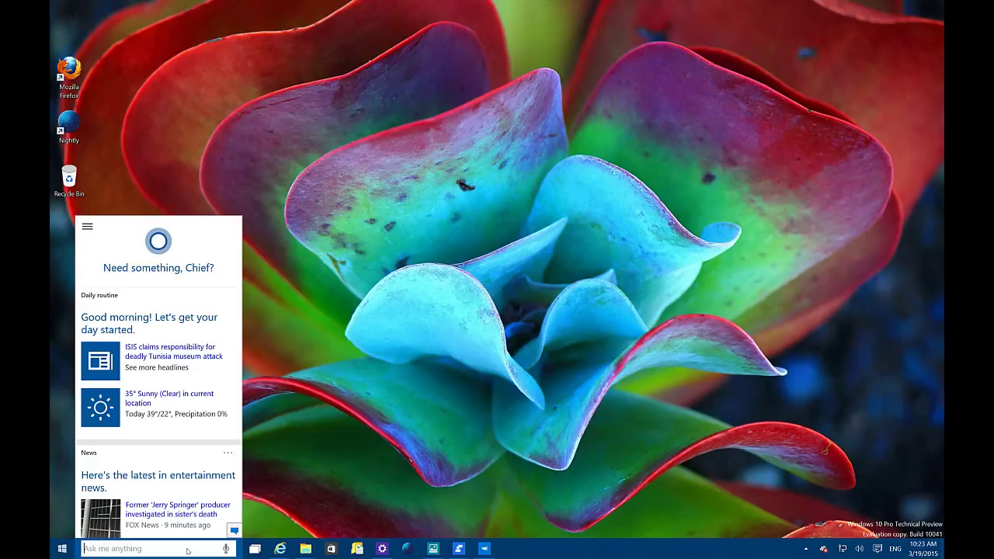
{"action": "left_click", "coordinate": [330, 250]}
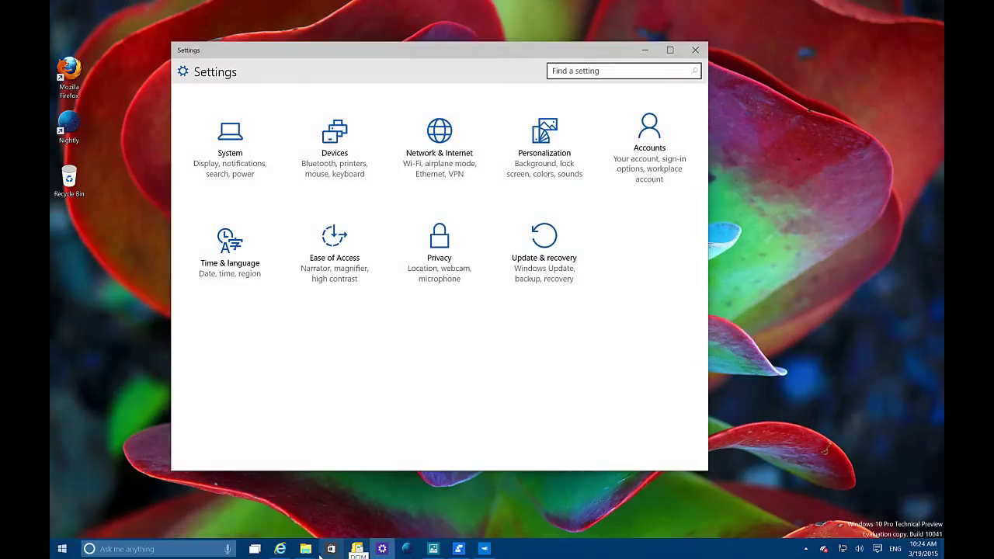
Bring up the Settings window and show This PC in File Explorer to compare the open windows on the taskbar
{"action": "mouse_move", "coordinate": [357, 549]}
{"action": "left_click", "coordinate": [356, 509]}
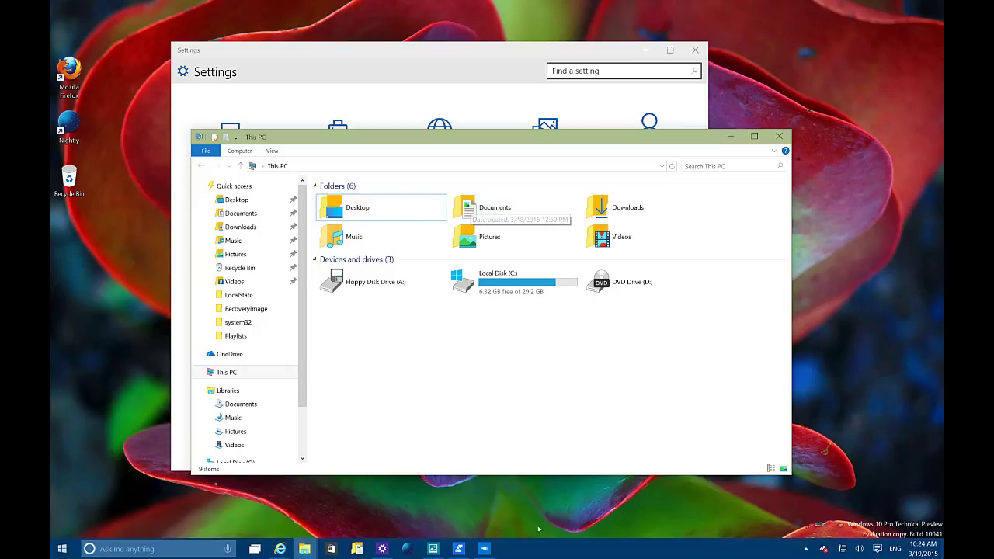
{"action": "left_click", "coordinate": [570, 547]}
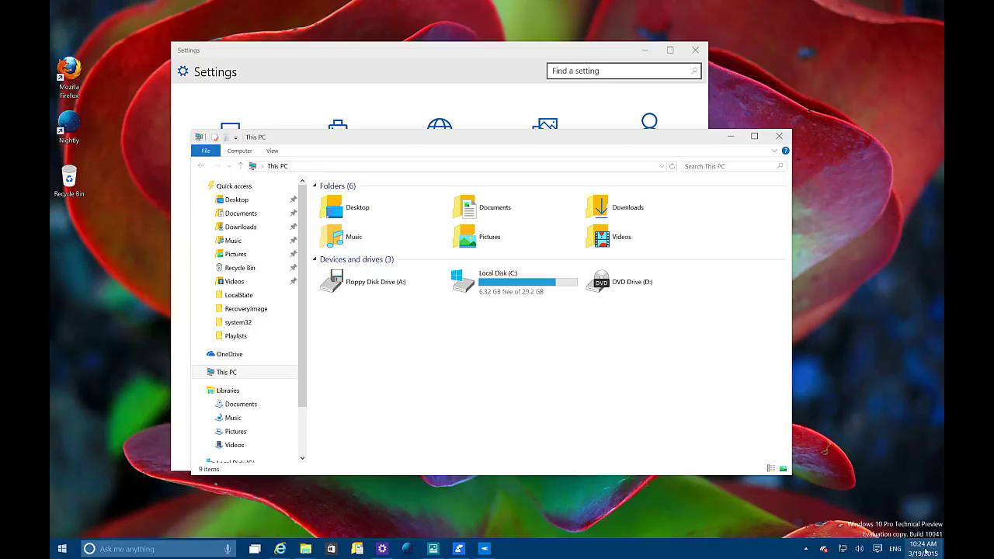
View the notifications and quick actions in the action center, then close it
{"action": "mouse_move", "coordinate": [920, 554]}
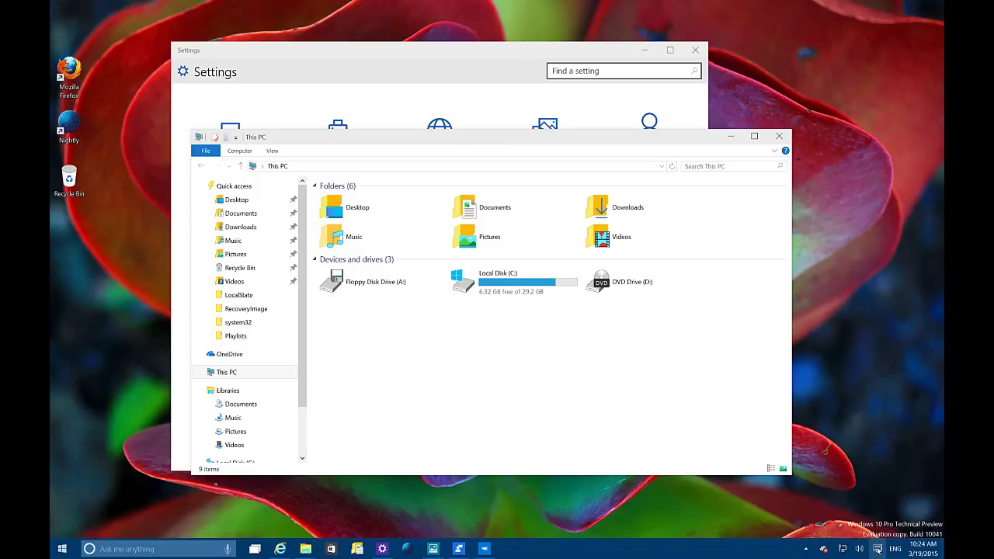
{"action": "left_click", "coordinate": [877, 548]}
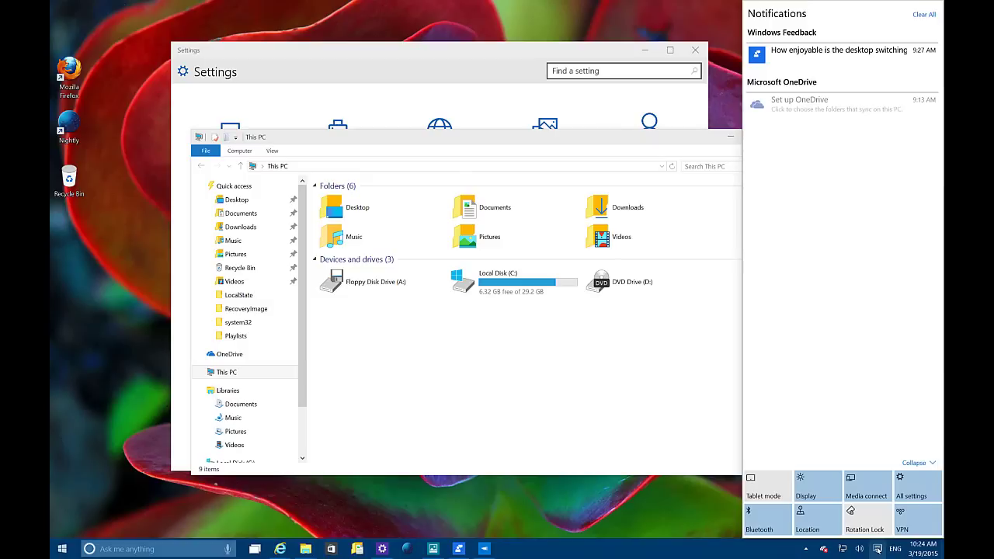
{"action": "left_click", "coordinate": [877, 548]}
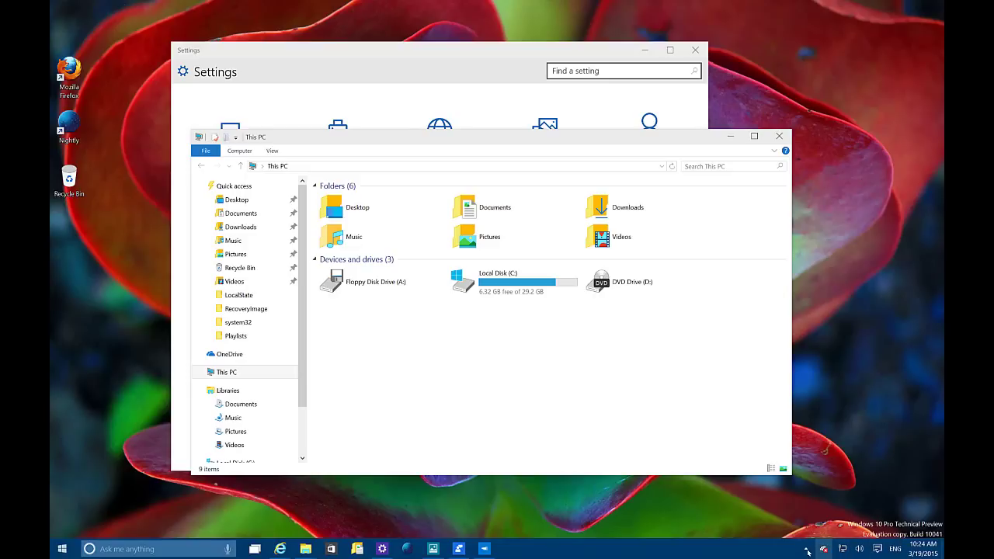
Move the extra notification-area icon in with the hidden icons, and minimize the This PC and Settings windows
{"action": "left_click", "coordinate": [825, 549]}
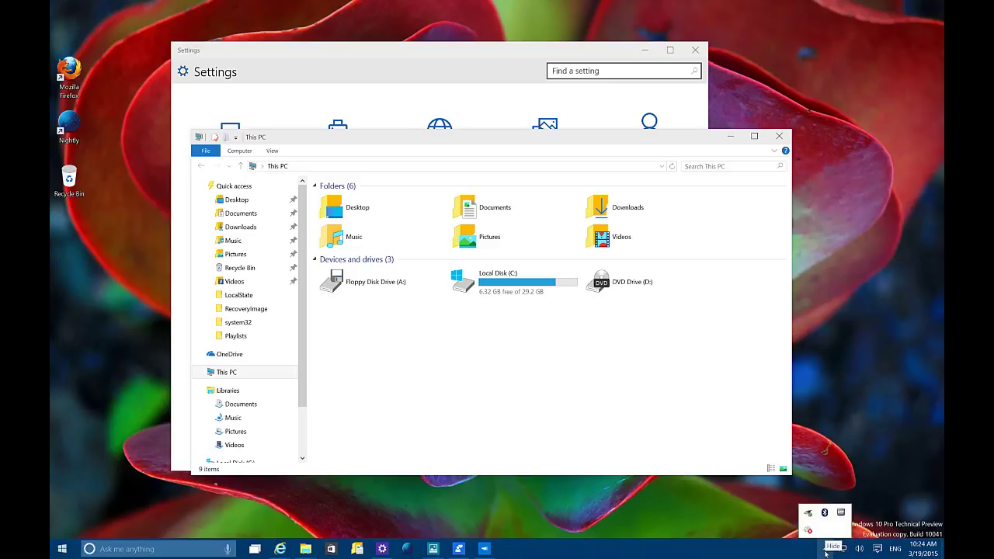
{"action": "left_click", "coordinate": [733, 137]}
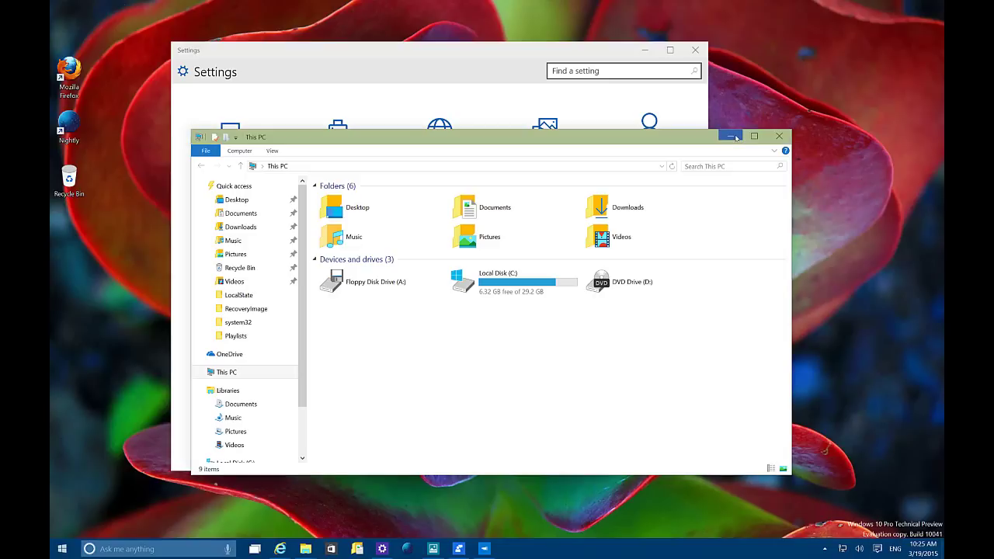
{"action": "left_click", "coordinate": [644, 51]}
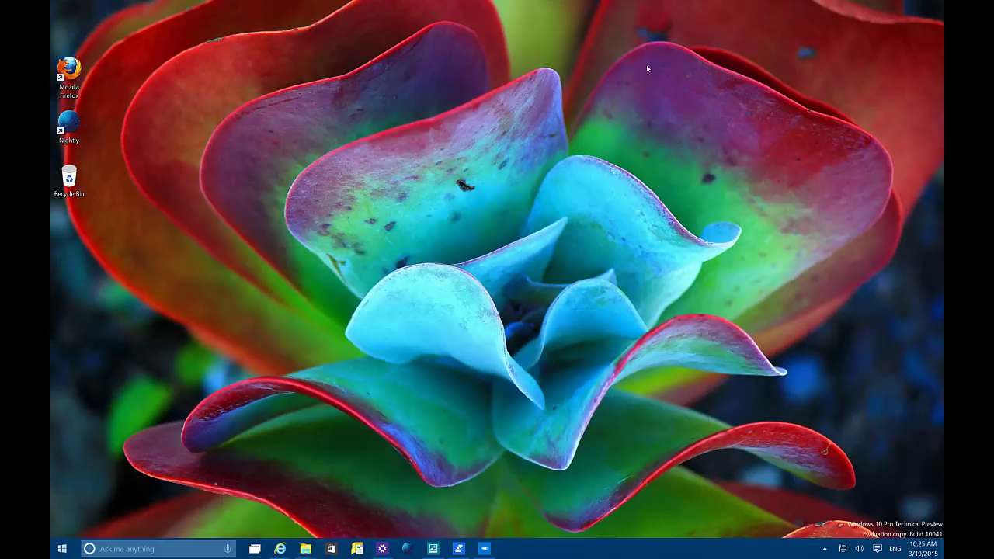